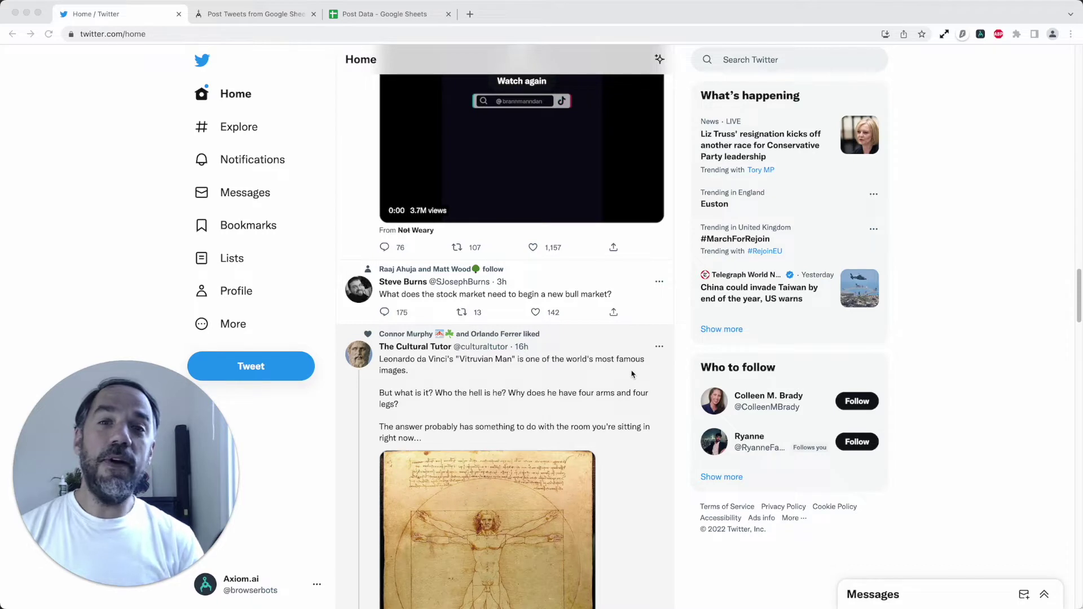
# Bring up the Automate Twitter Posts bot panel over the Twitter page.
pyautogui.scroll(-1, 631, 374)
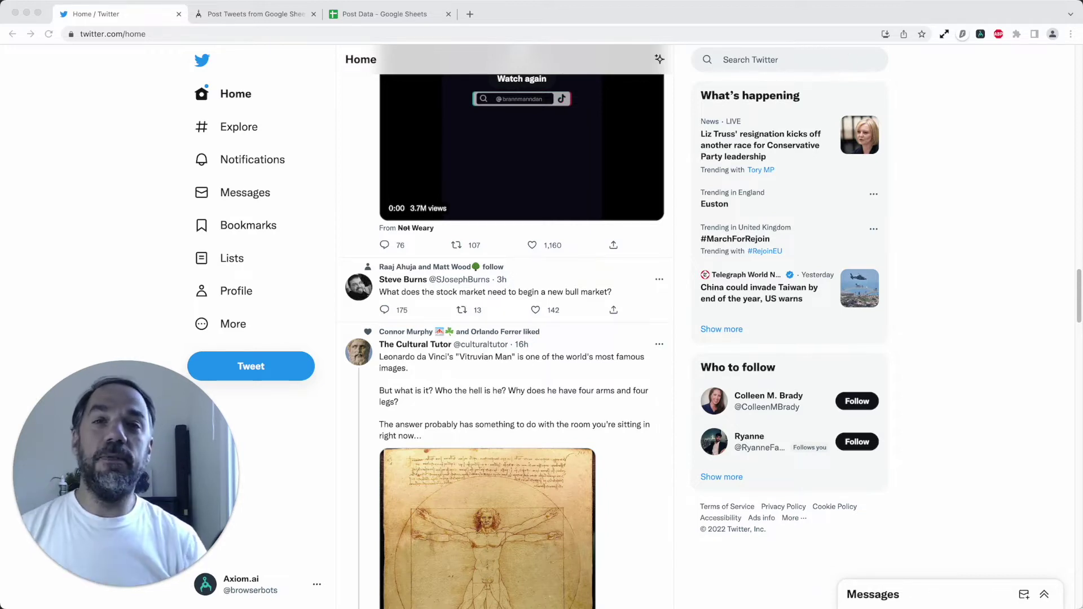
pyautogui.click(970, 65)
pyautogui.click(980, 35)
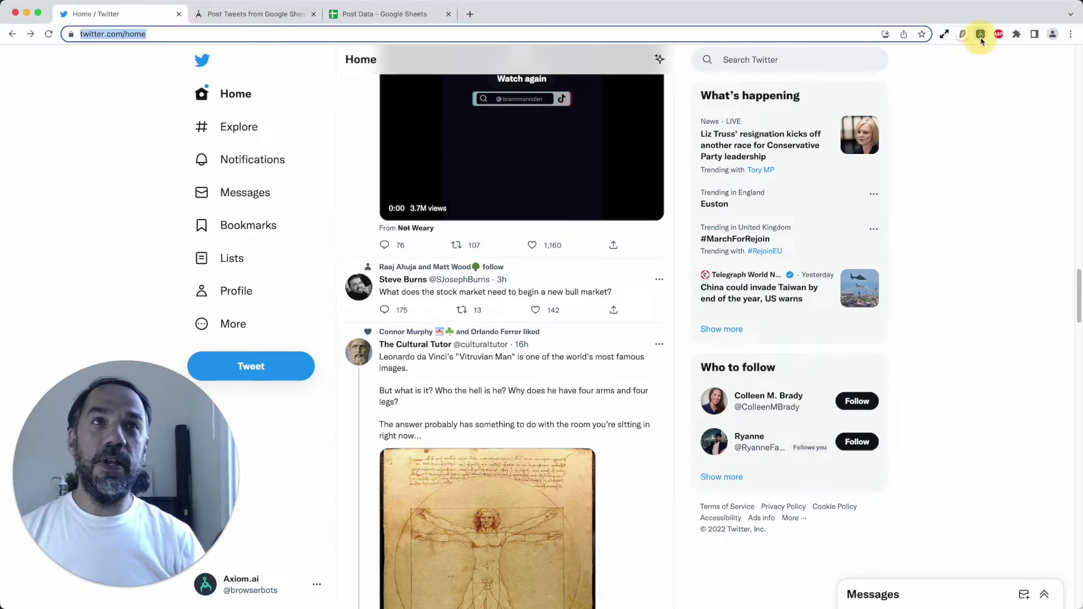
# Review the bot's steps and open the Run options dropdown.
pyautogui.scroll(3, 831, 262)
pyautogui.scroll(5, 830, 262)
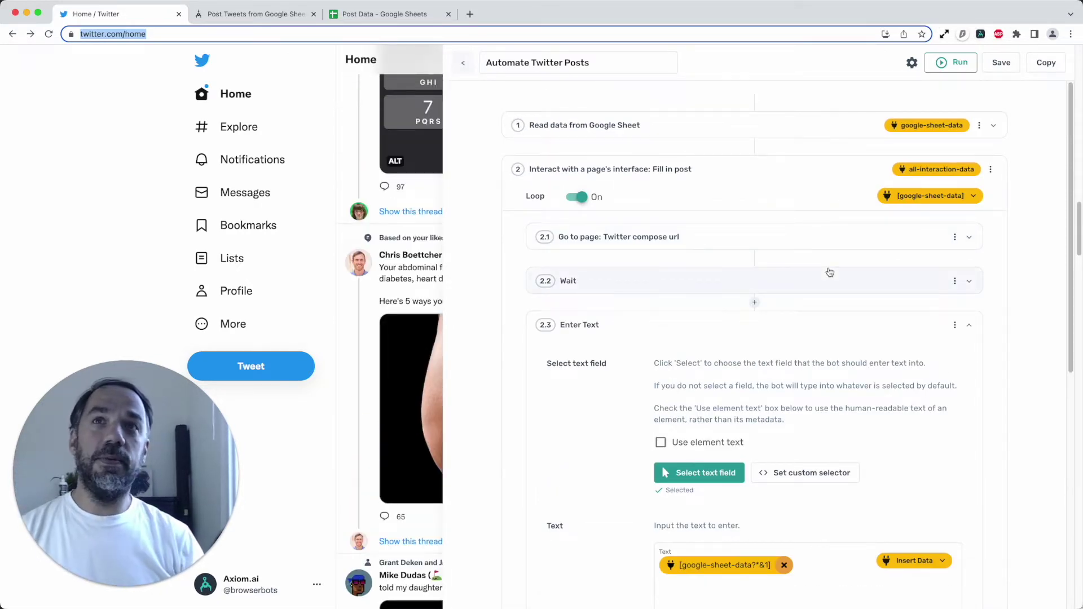
pyautogui.scroll(2, 829, 272)
pyautogui.scroll(-1, 801, 417)
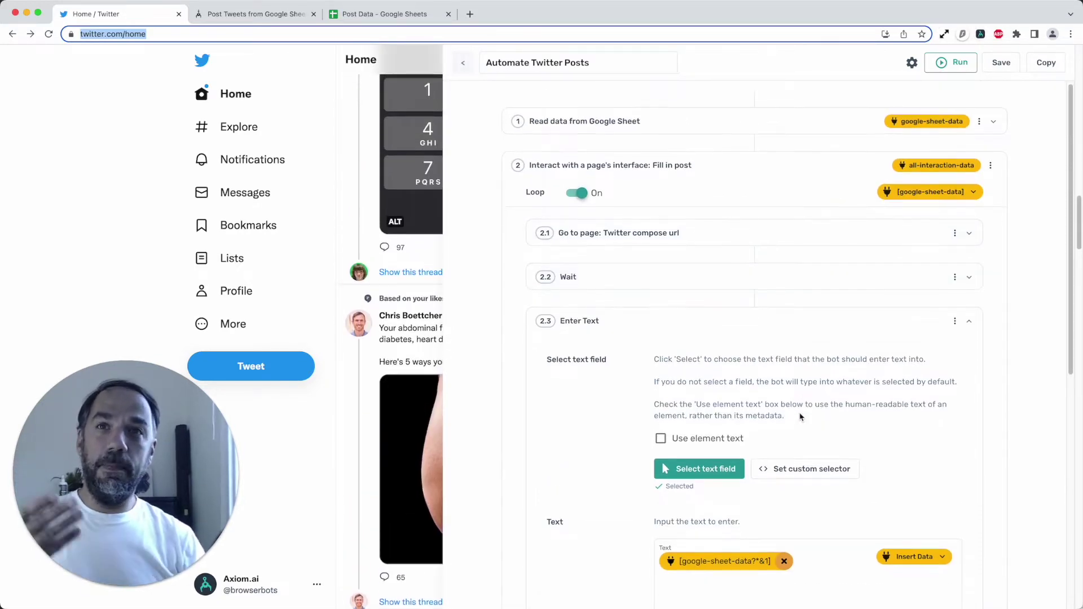
pyautogui.scroll(-10, 801, 417)
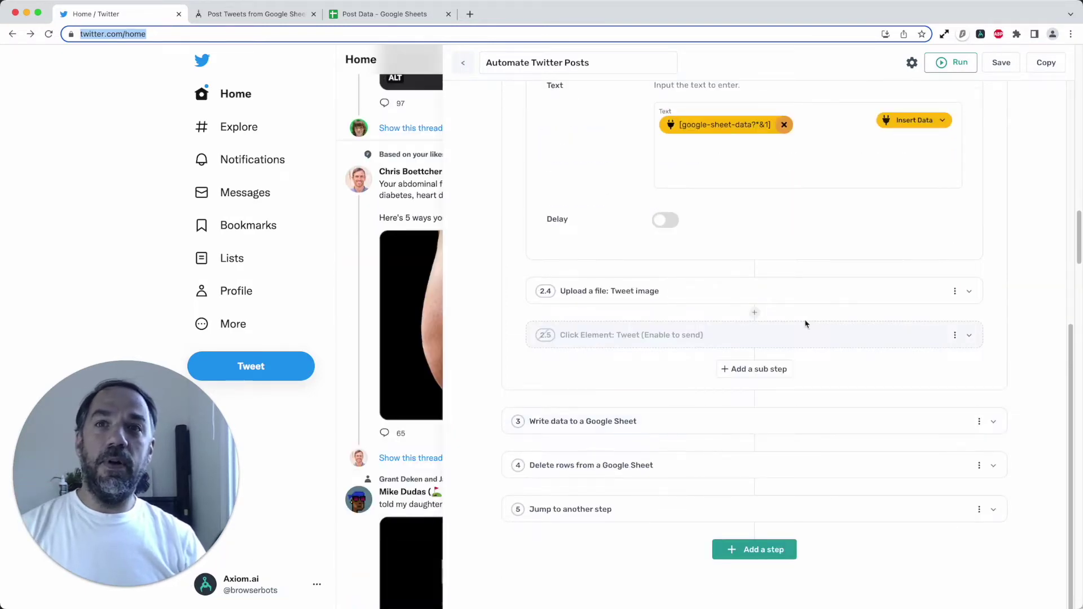
pyautogui.scroll(10, 805, 324)
pyautogui.scroll(-2, 727, 350)
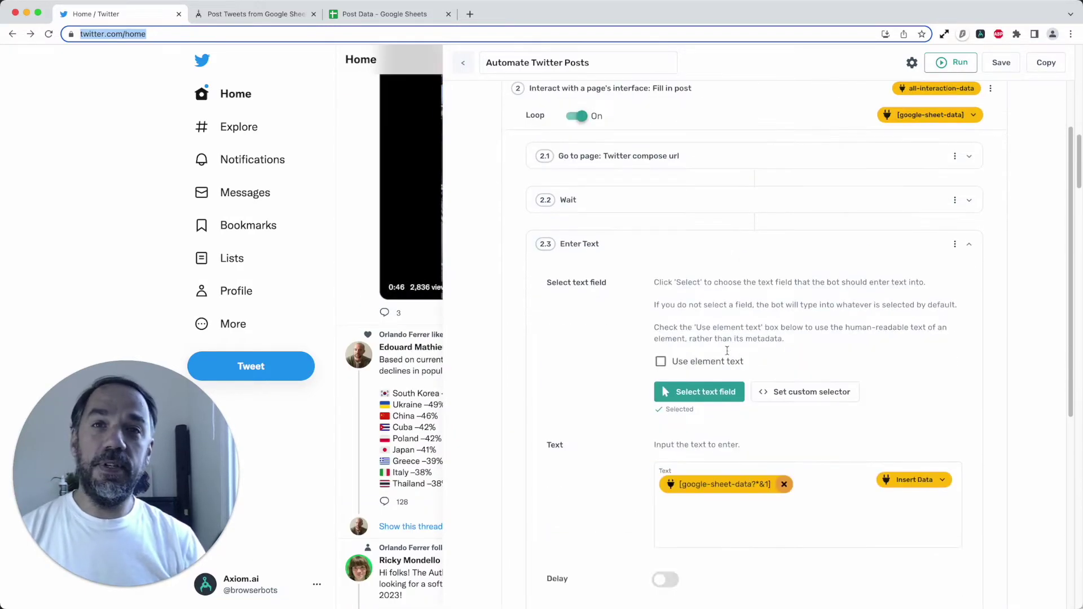
pyautogui.scroll(-6, 727, 351)
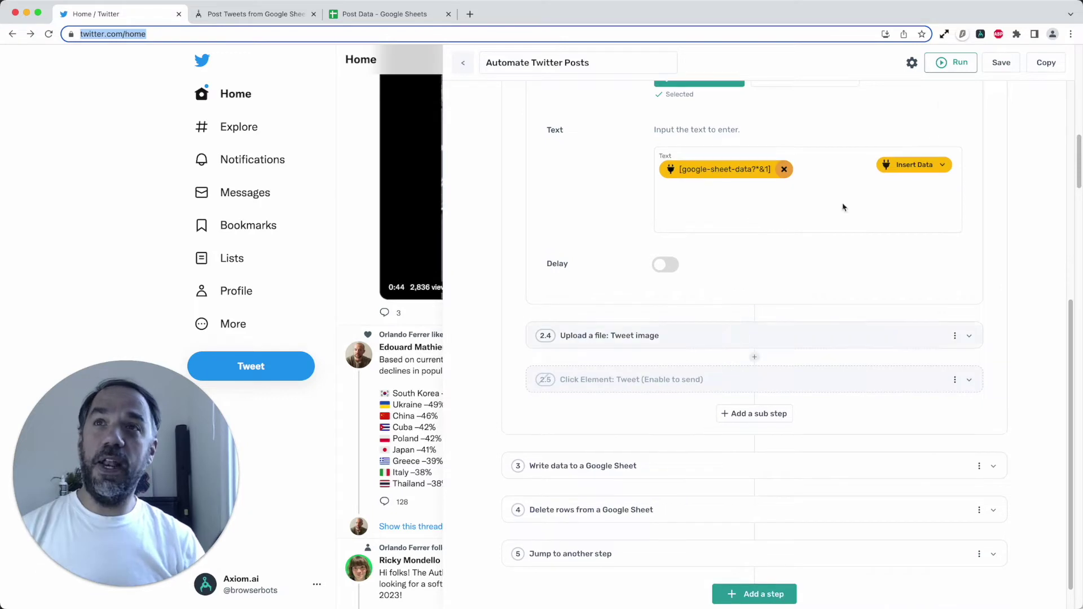
pyautogui.click(953, 64)
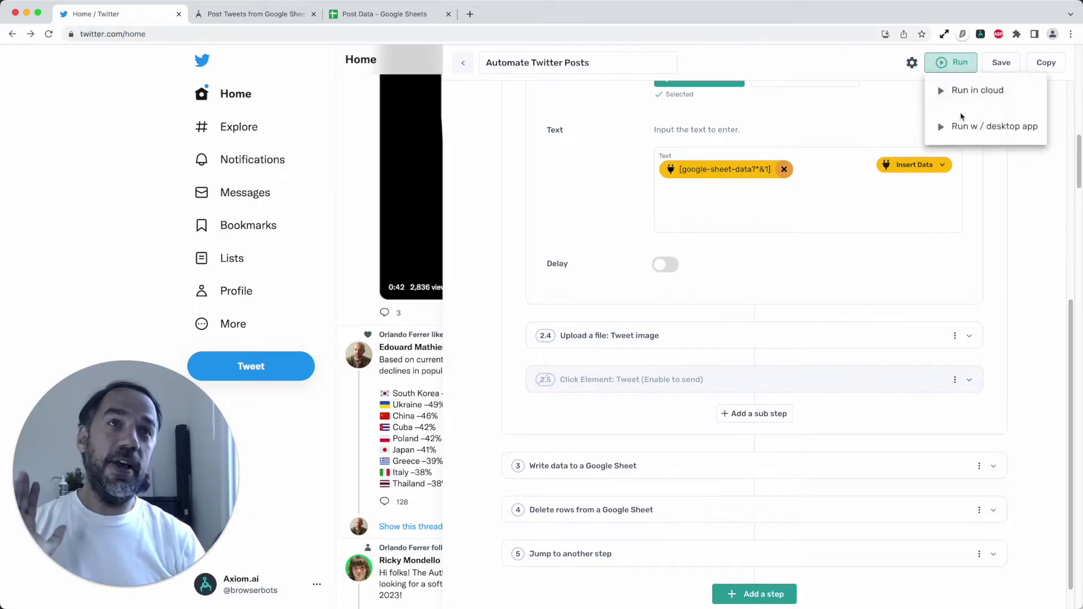
# Run the bot with 'Run w / desktop app' and centre its browser window.
pyautogui.click(962, 128)
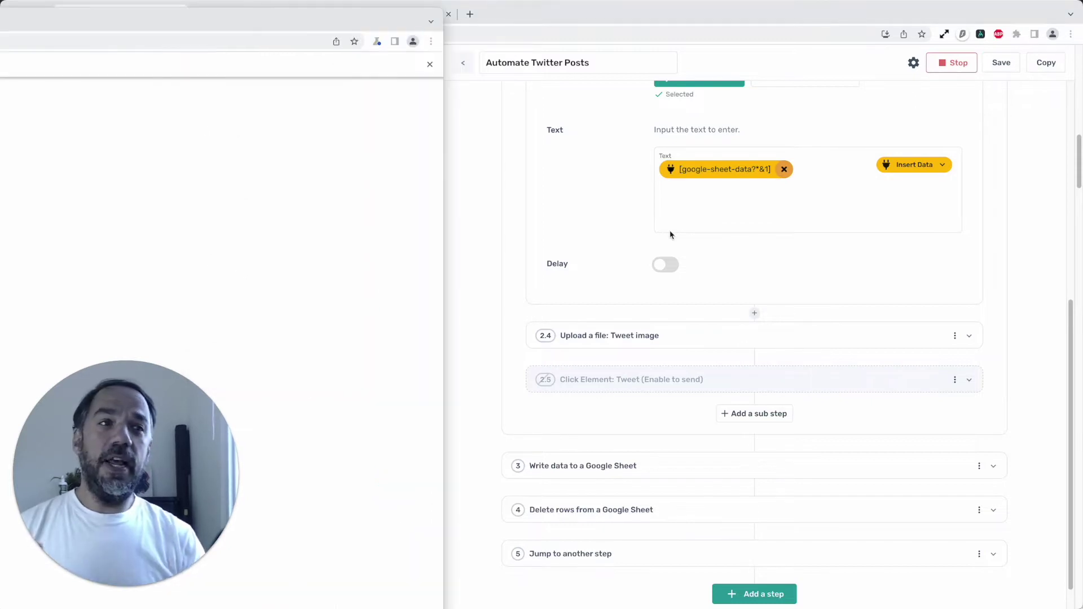
pyautogui.moveTo(179, 22); pyautogui.dragTo(614, 27)
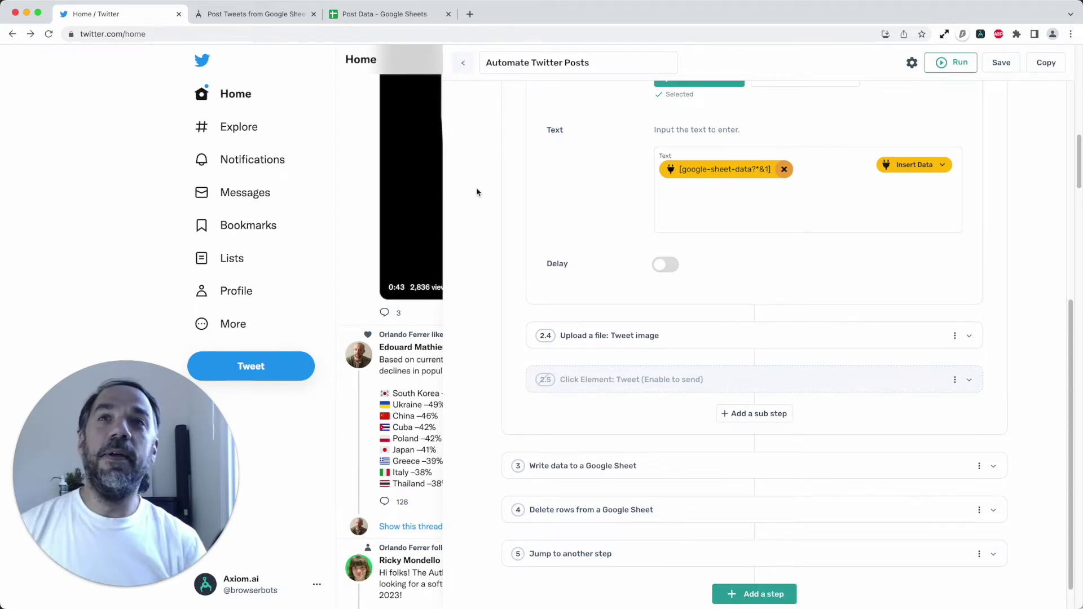
pyautogui.scroll(7, 626, 163)
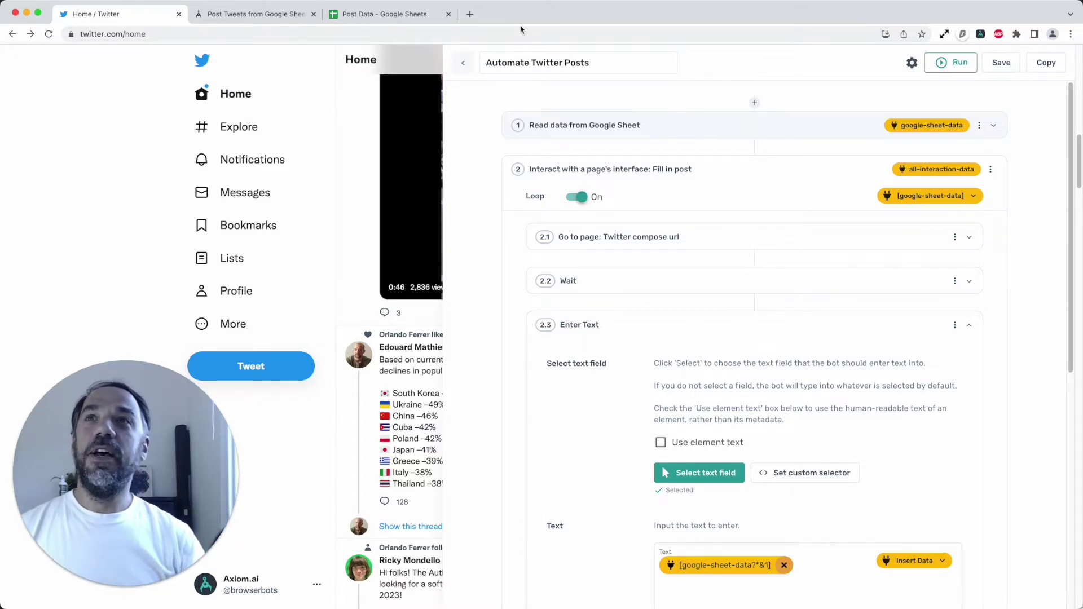
# In Post Data, copy A2:B2 into rows 3 and 4, then review cells A1 and B1.
pyautogui.click(373, 17)
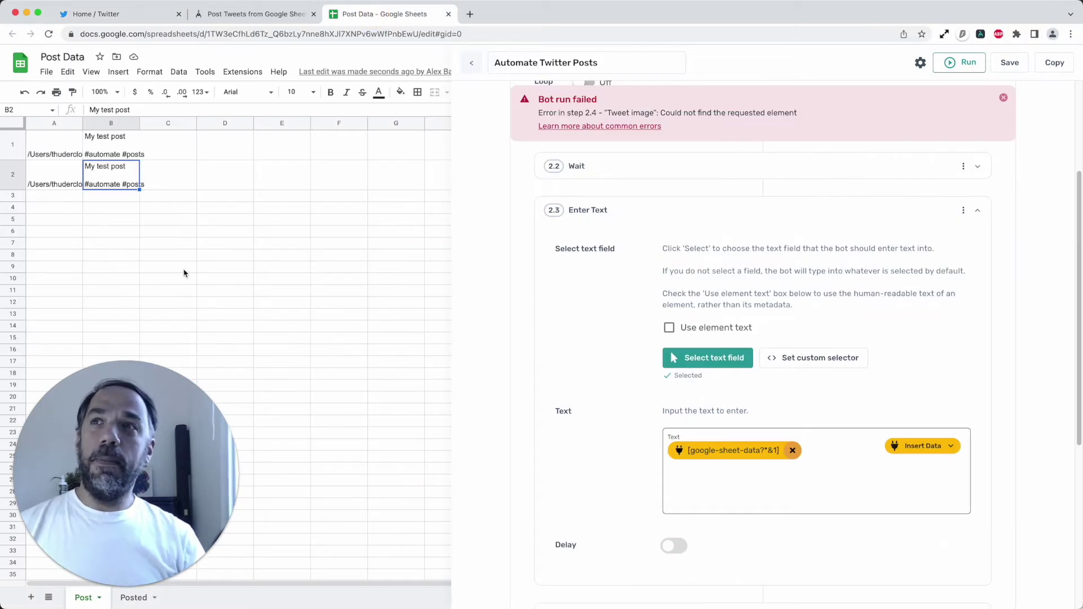
pyautogui.click(43, 192)
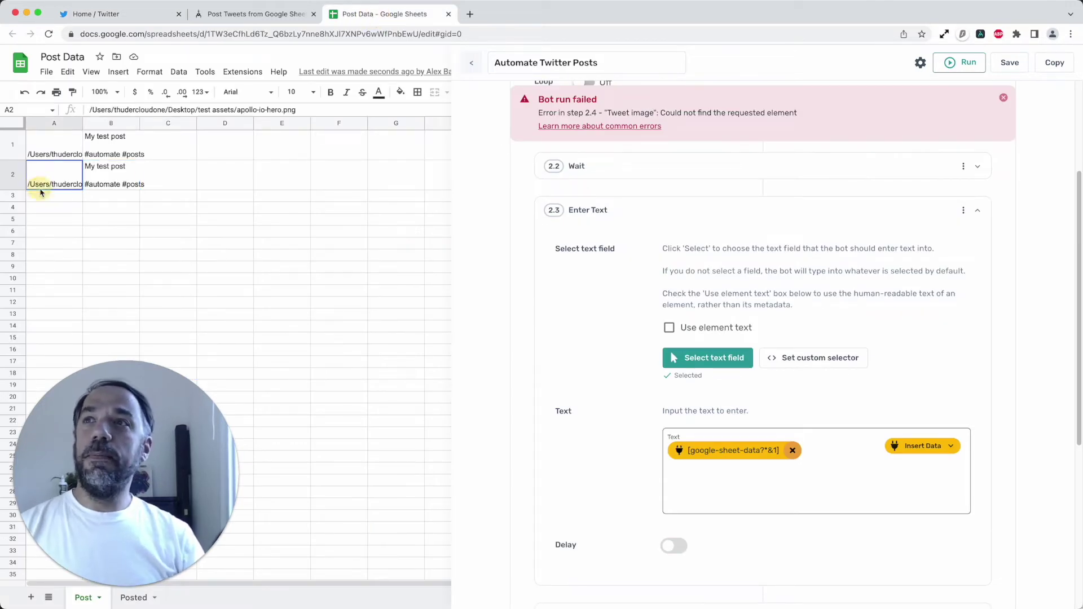
pyautogui.keyDown('shift'); pyautogui.click(115, 177); pyautogui.keyUp('shift')
pyautogui.hotkey('ctrl', 'c')
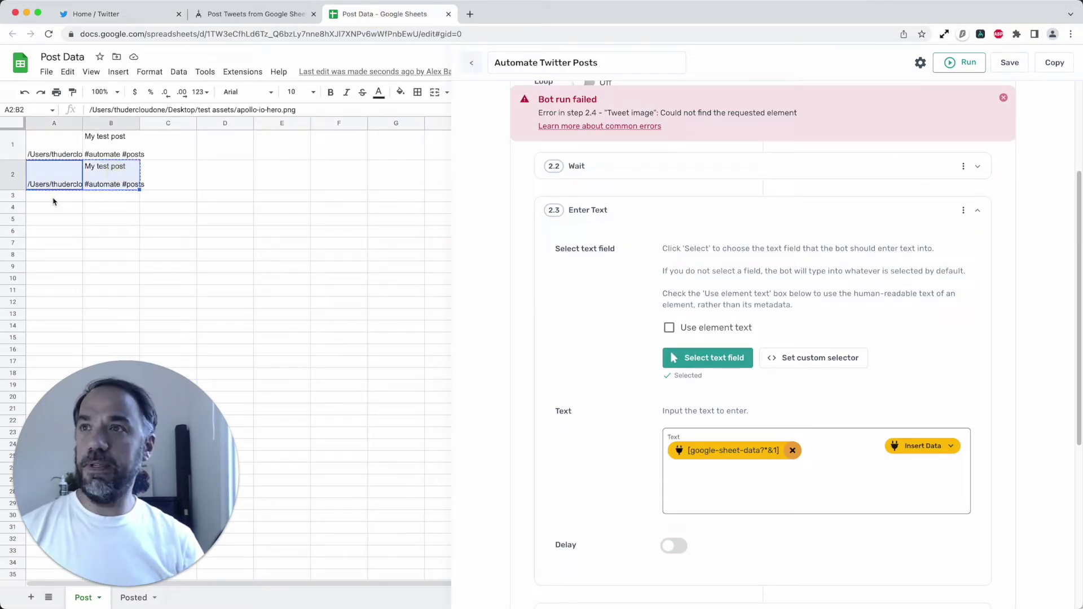
pyautogui.click(55, 197)
pyautogui.hotkey('ctrl', 'v')
pyautogui.click(55, 226)
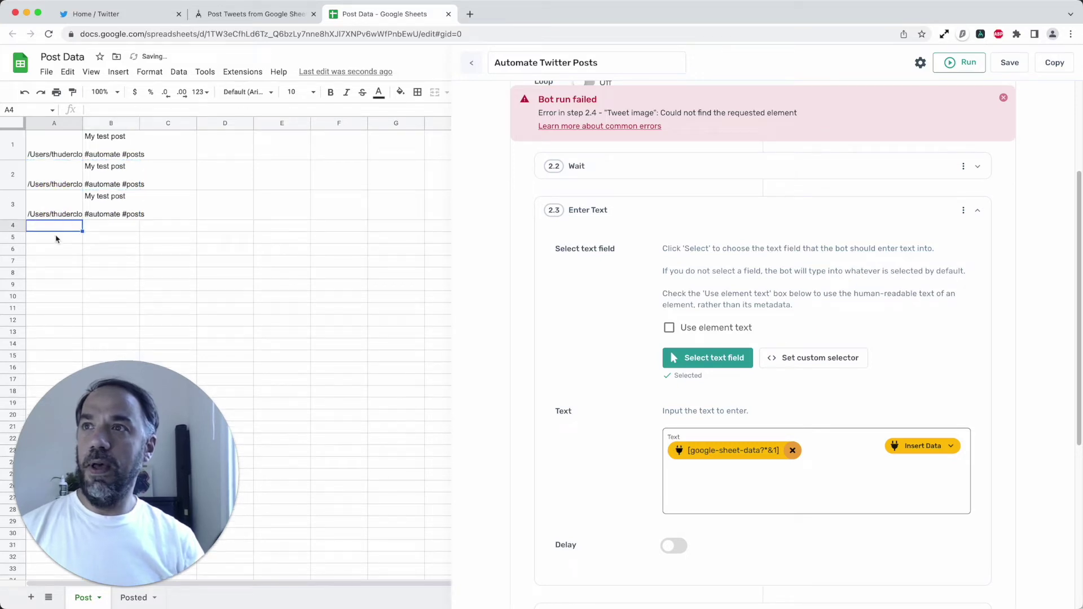
pyautogui.hotkey('ctrl', 'v')
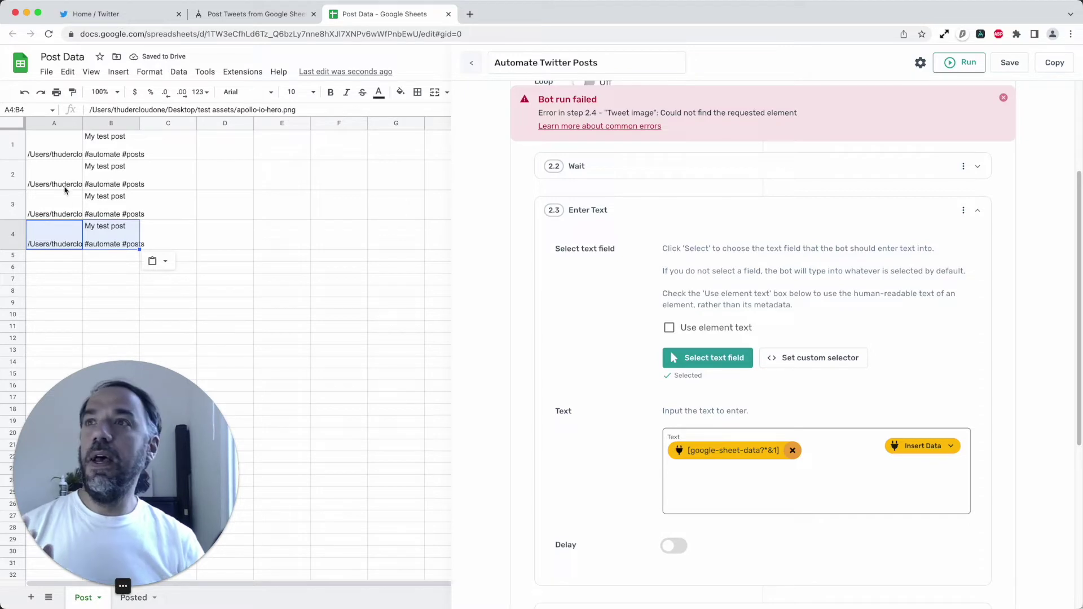
pyautogui.click(55, 157)
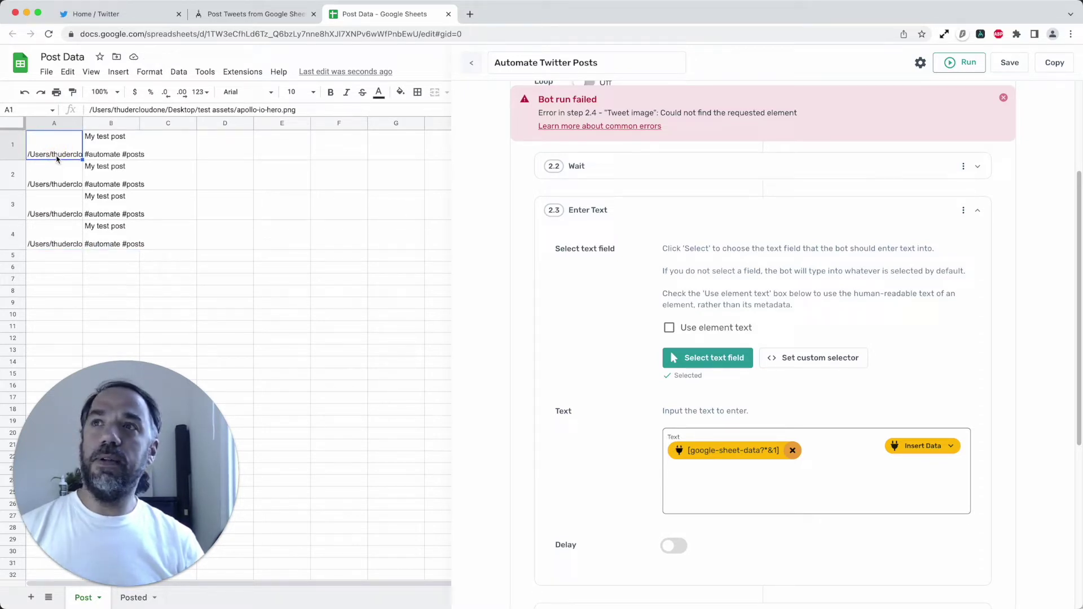
pyautogui.click(127, 145)
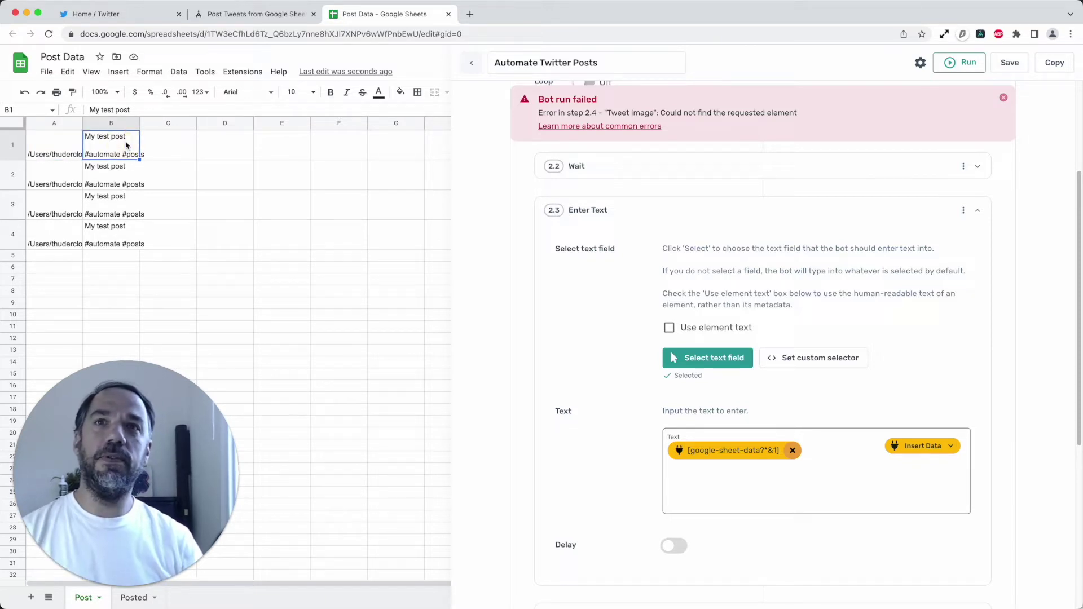
# Dismiss the bot-run-failed error and expand the Read data from Google Sheet step.
pyautogui.click(1002, 99)
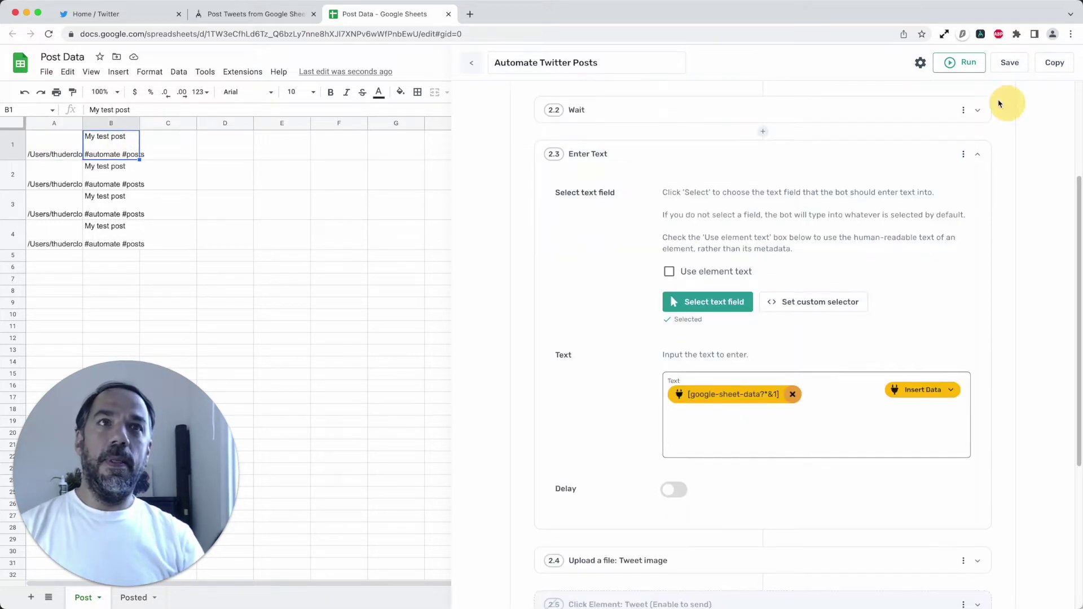
pyautogui.scroll(3, 763, 260)
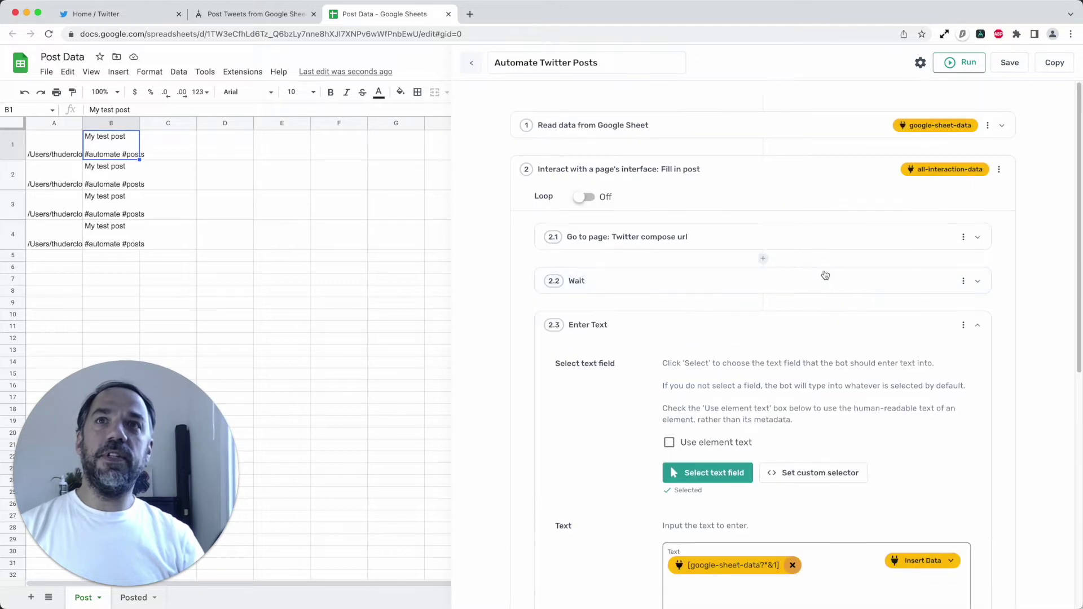
pyautogui.click(797, 139)
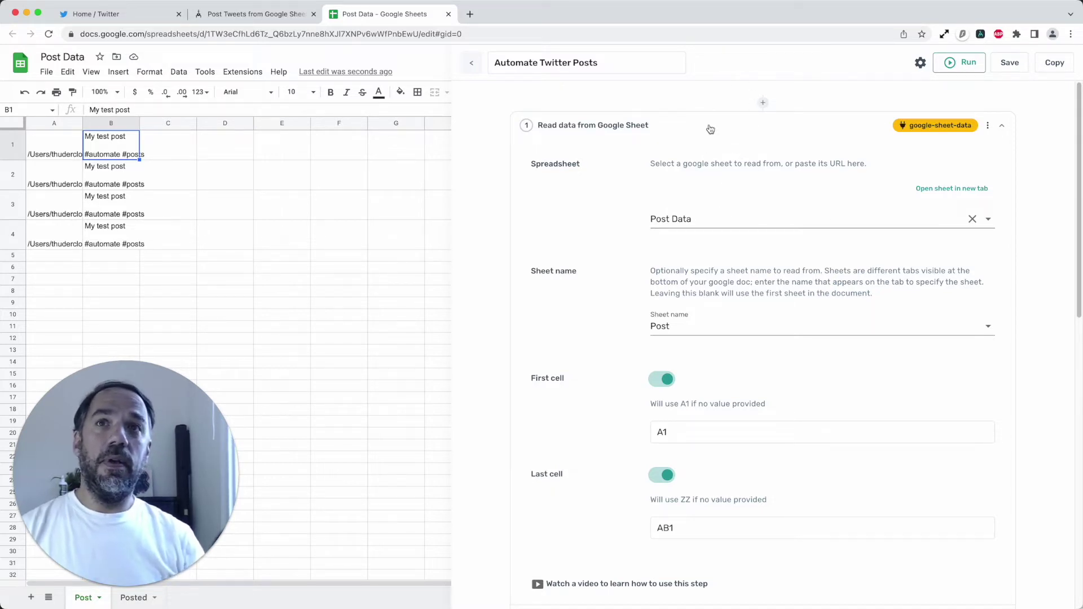
pyautogui.scroll(-1, 704, 198)
# Confirm the Post Data spreadsheet, sheet name Post, and cell range A1 to AB1.
pyautogui.click(703, 206)
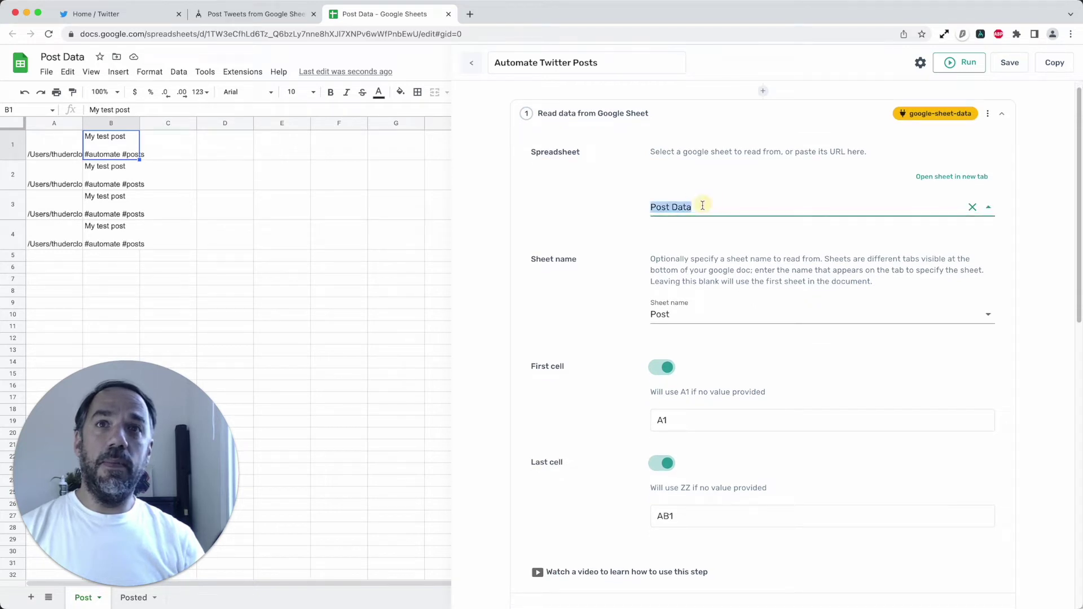
pyautogui.scroll(-2, 699, 254)
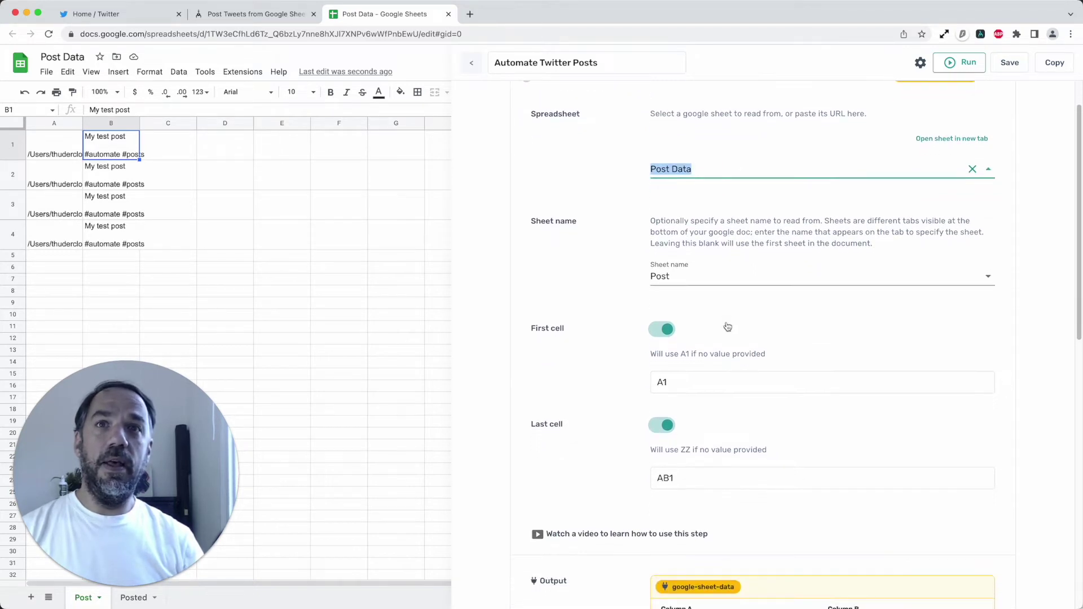
pyautogui.click(698, 278)
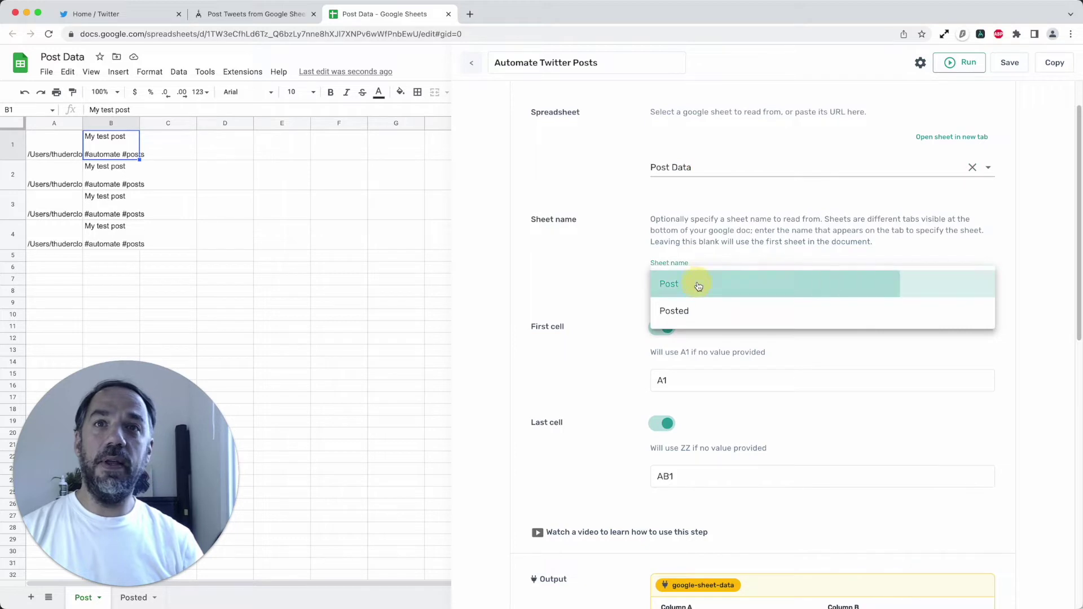
pyautogui.click(698, 282)
pyautogui.scroll(-3, 713, 338)
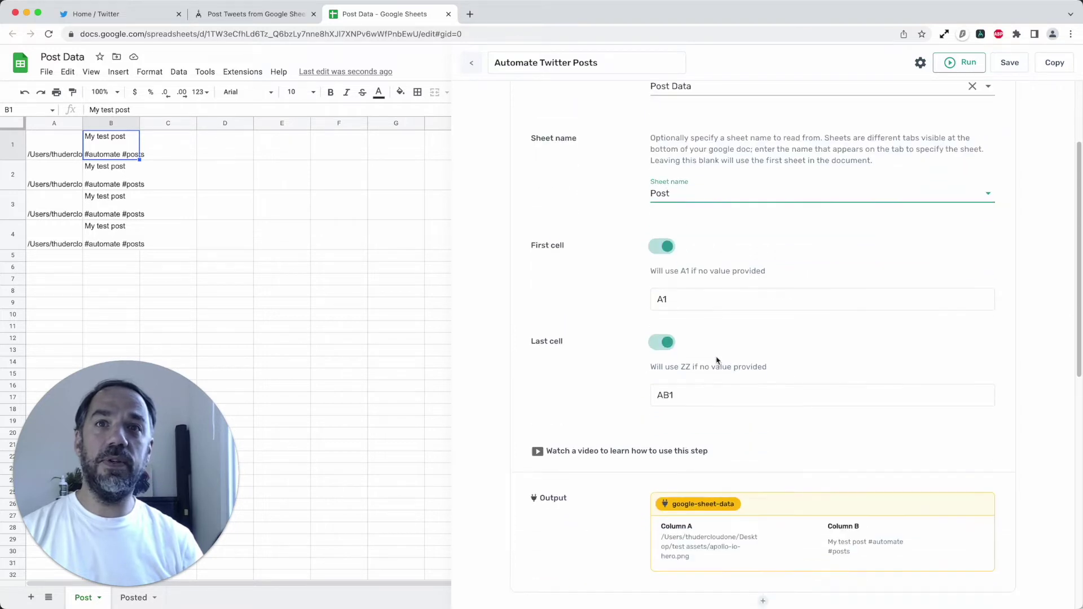
pyautogui.doubleClick(694, 304)
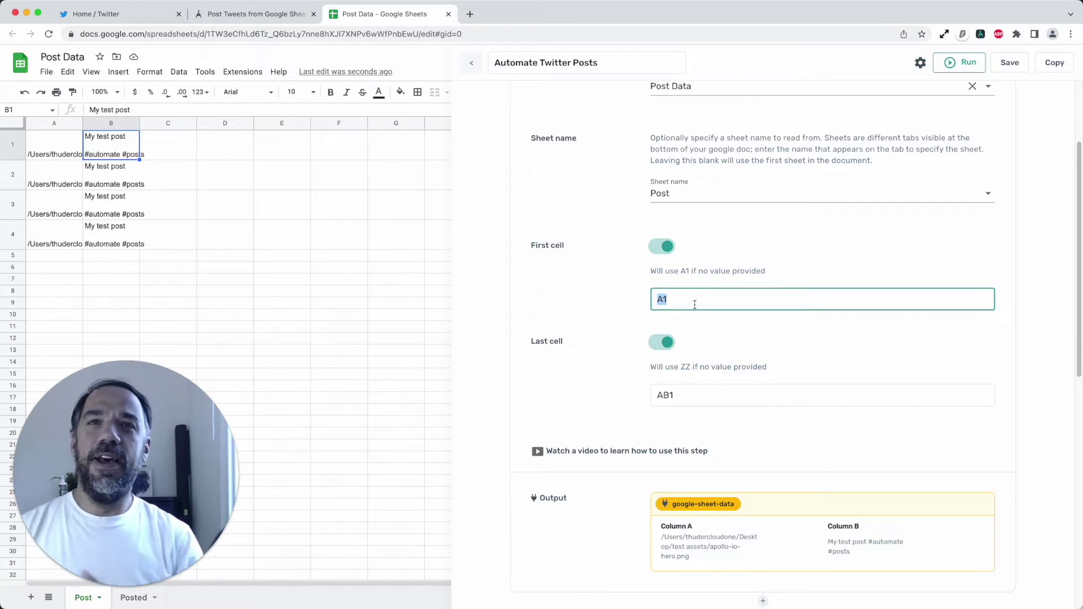
pyautogui.click(703, 400)
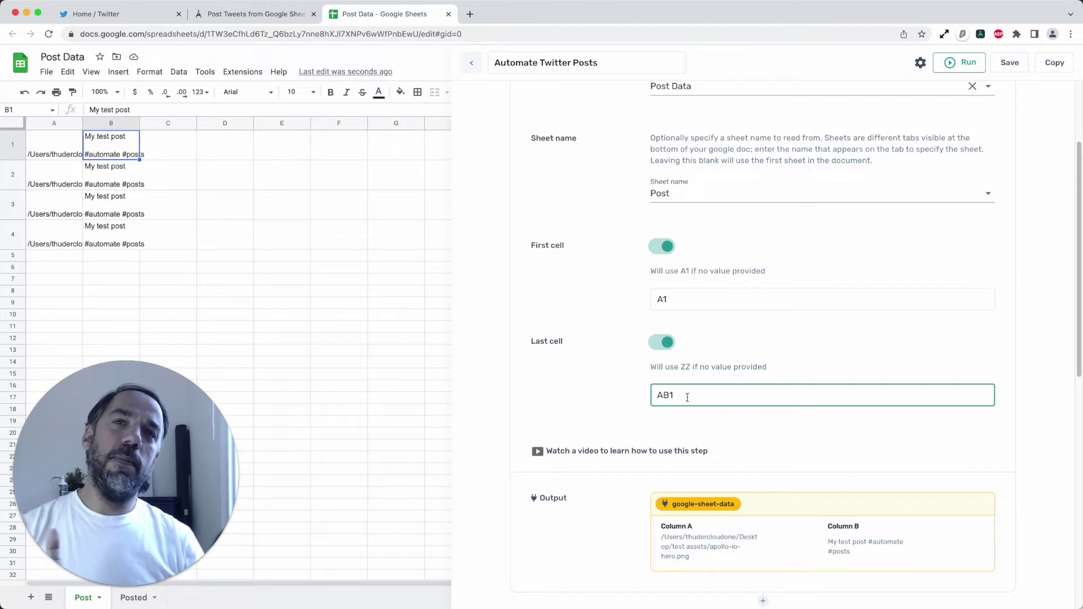
pyautogui.scroll(-1, 686, 412)
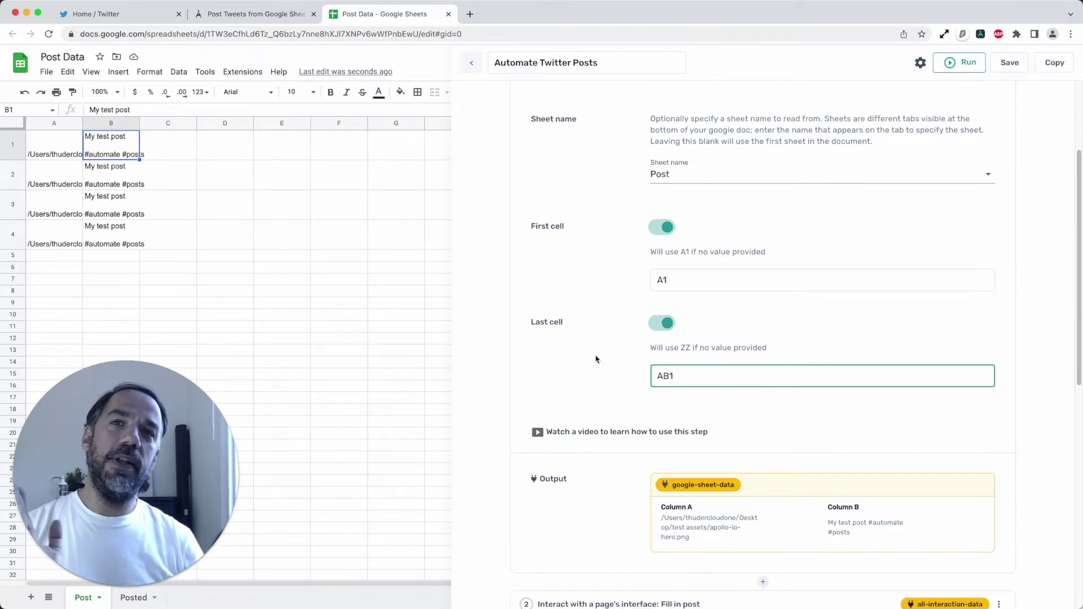
pyautogui.scroll(-3, 705, 433)
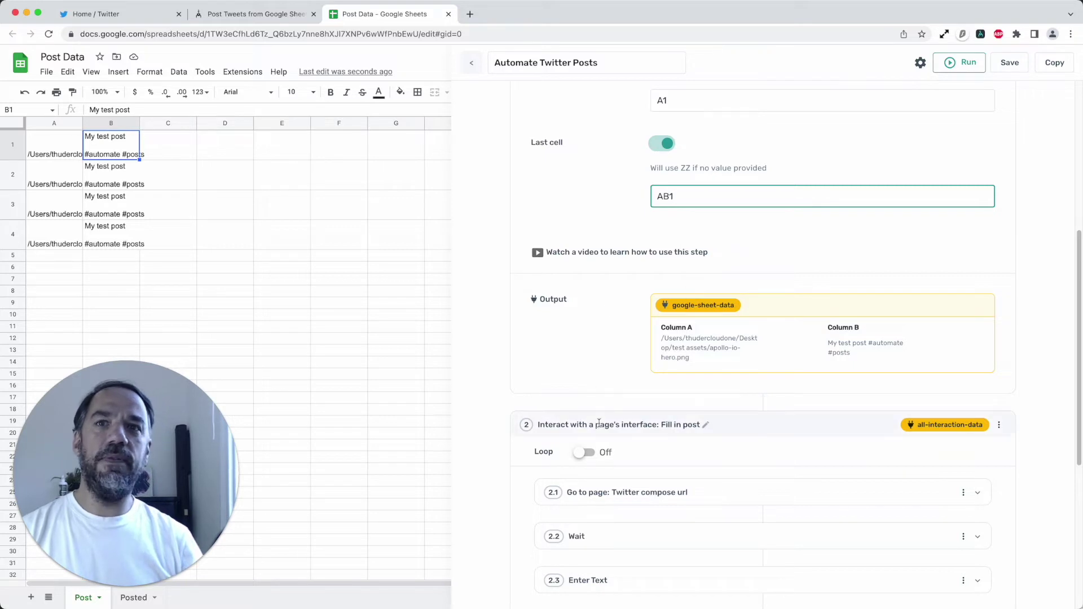
# Collapse step 1 'Read data from Google Sheet' and switch to the Twitter Home tab.
pyautogui.scroll(-2, 750, 440)
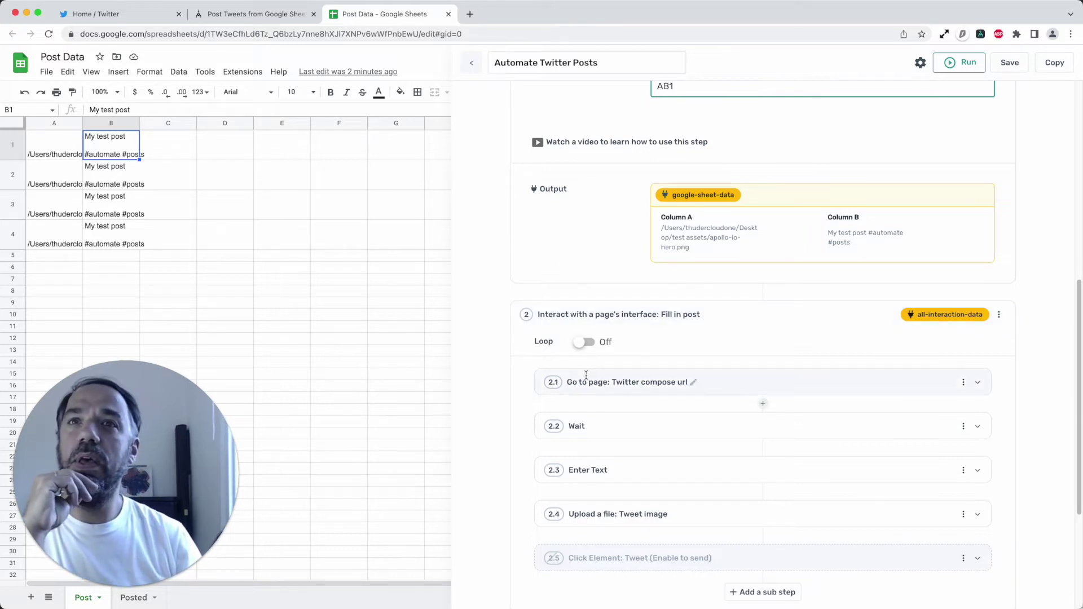
pyautogui.scroll(3, 588, 378)
pyautogui.scroll(1, 588, 378)
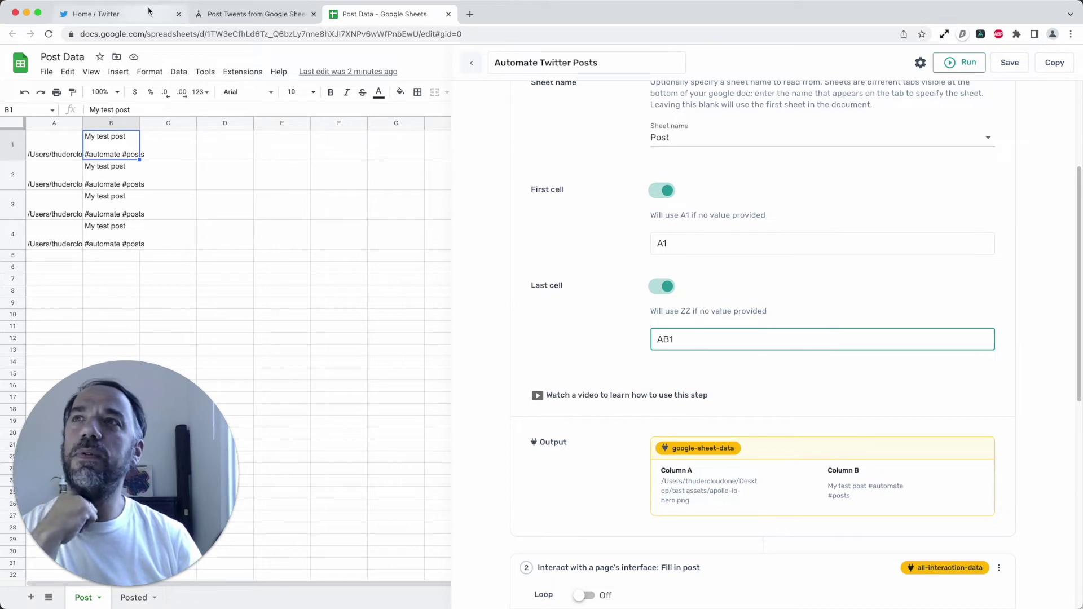
pyautogui.scroll(3, 601, 202)
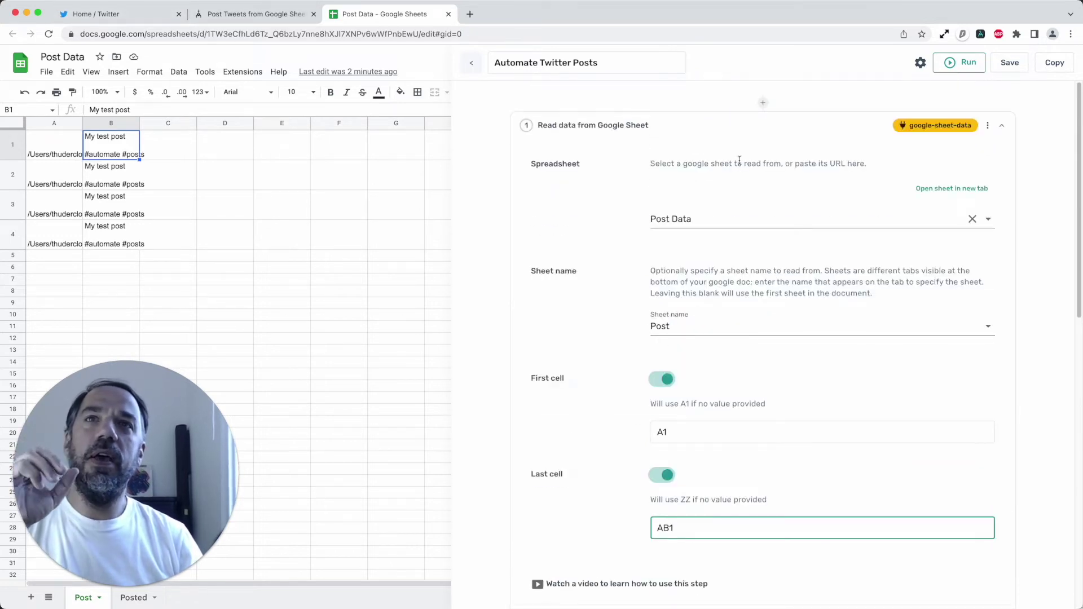
pyautogui.click(725, 131)
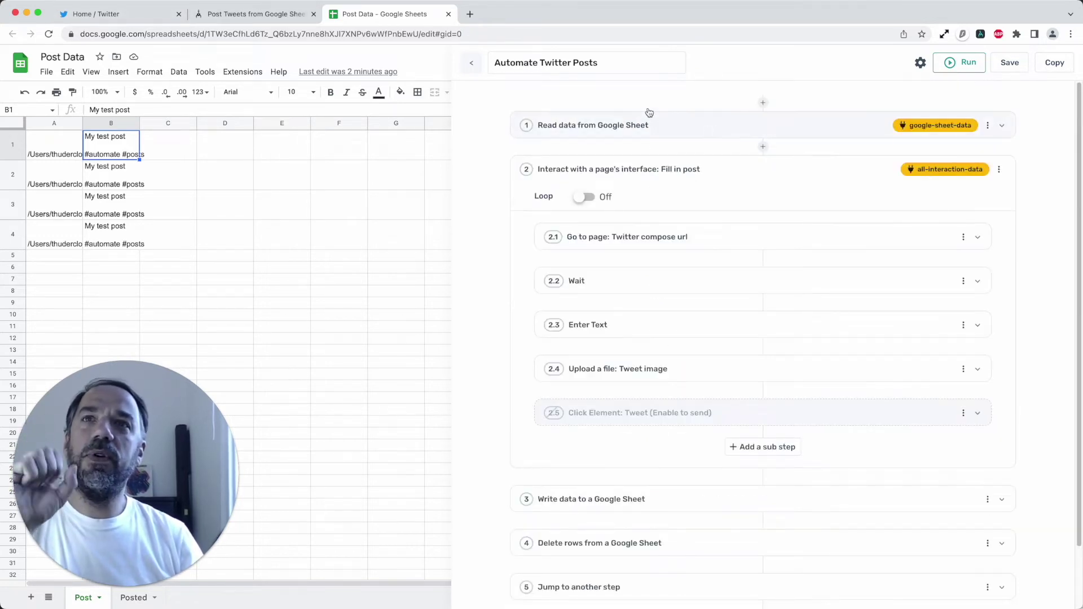
pyautogui.click(146, 19)
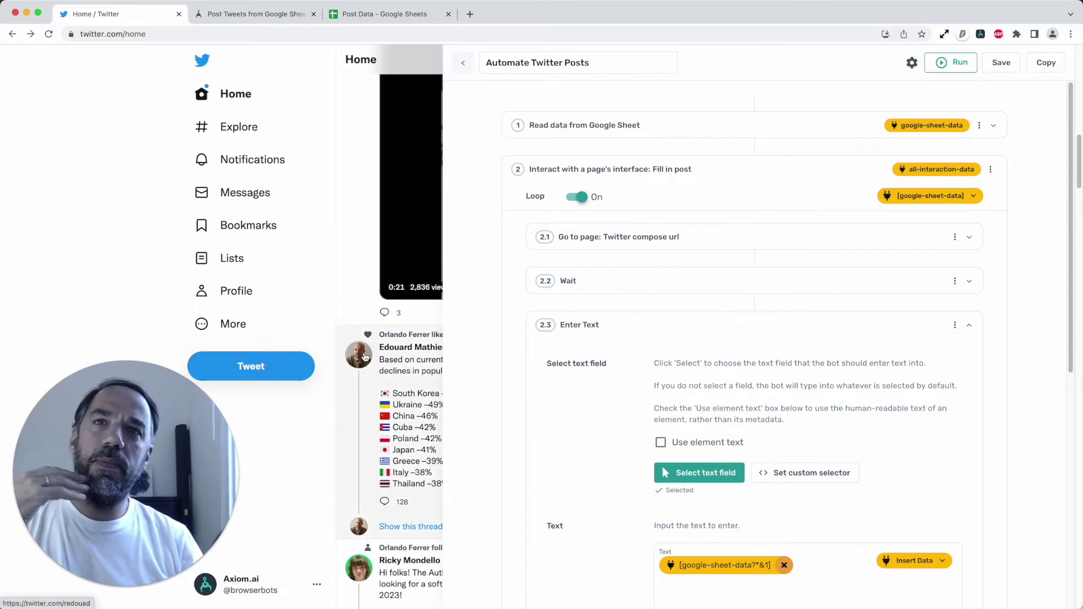
# Collapse the Enter Text sub-step and expand Go to page to view its URL.
pyautogui.click(644, 324)
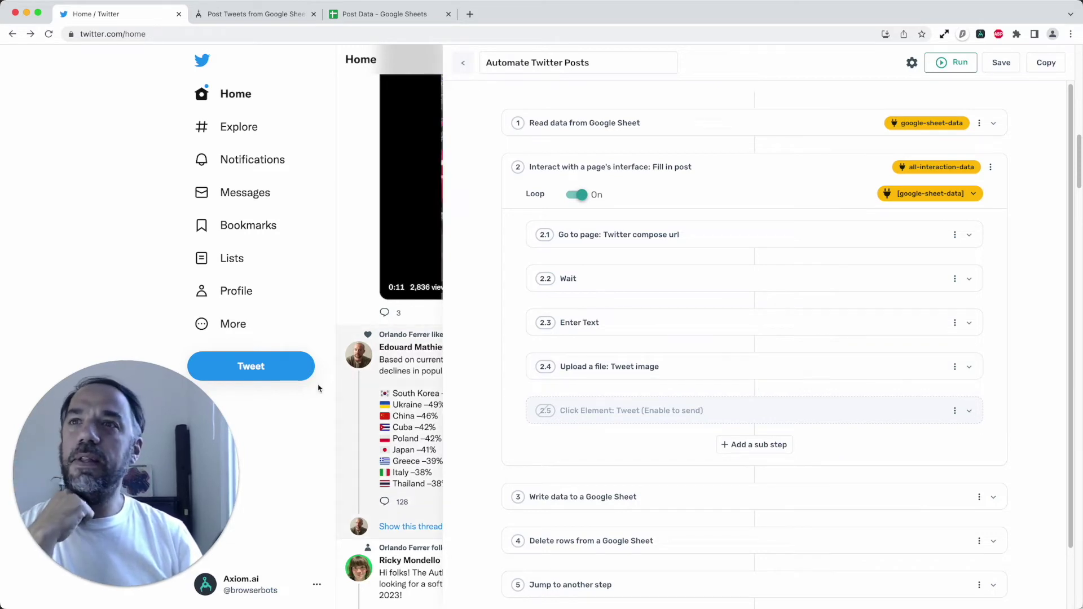
pyautogui.scroll(-1, 312, 401)
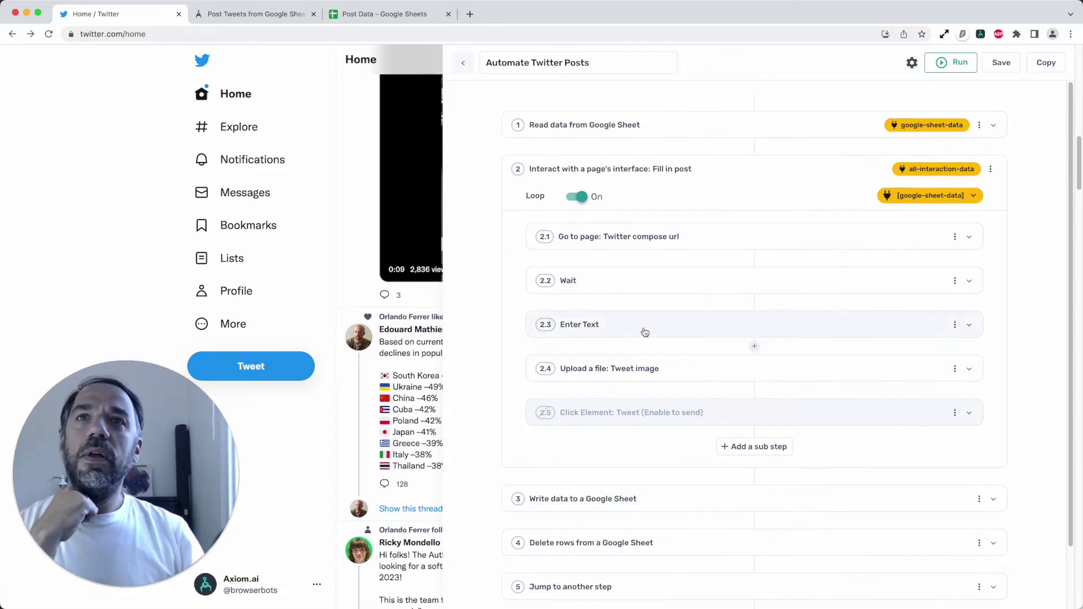
pyautogui.click(724, 241)
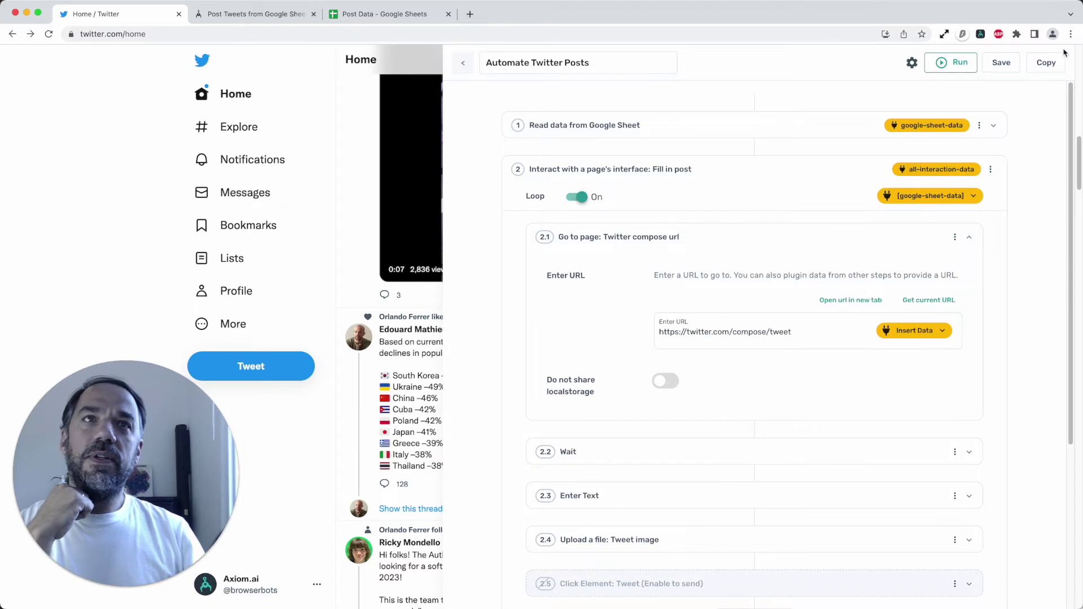
pyautogui.click(981, 34)
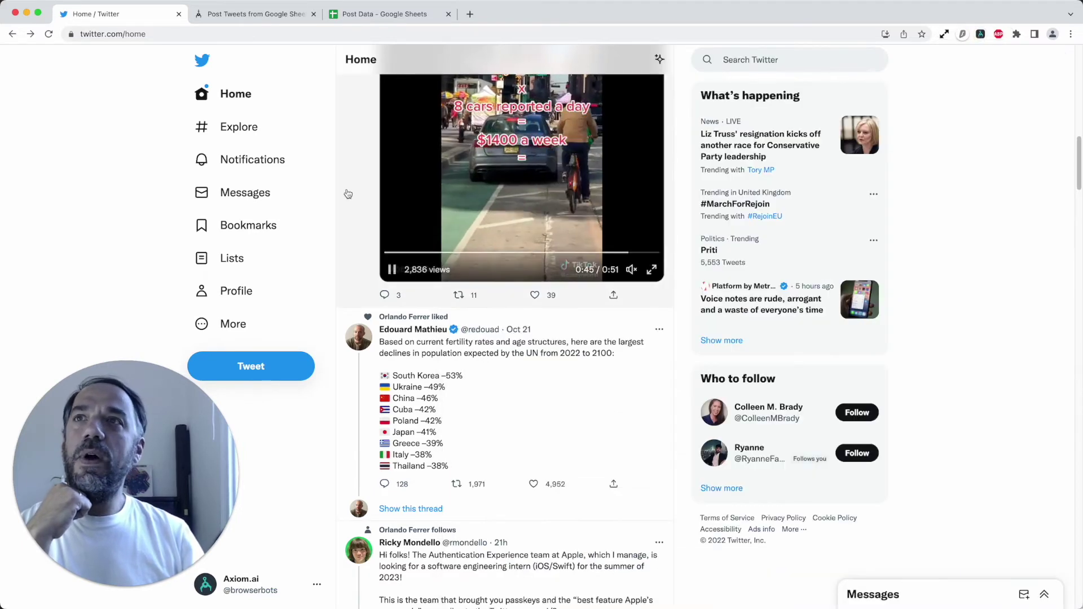
pyautogui.click(282, 367)
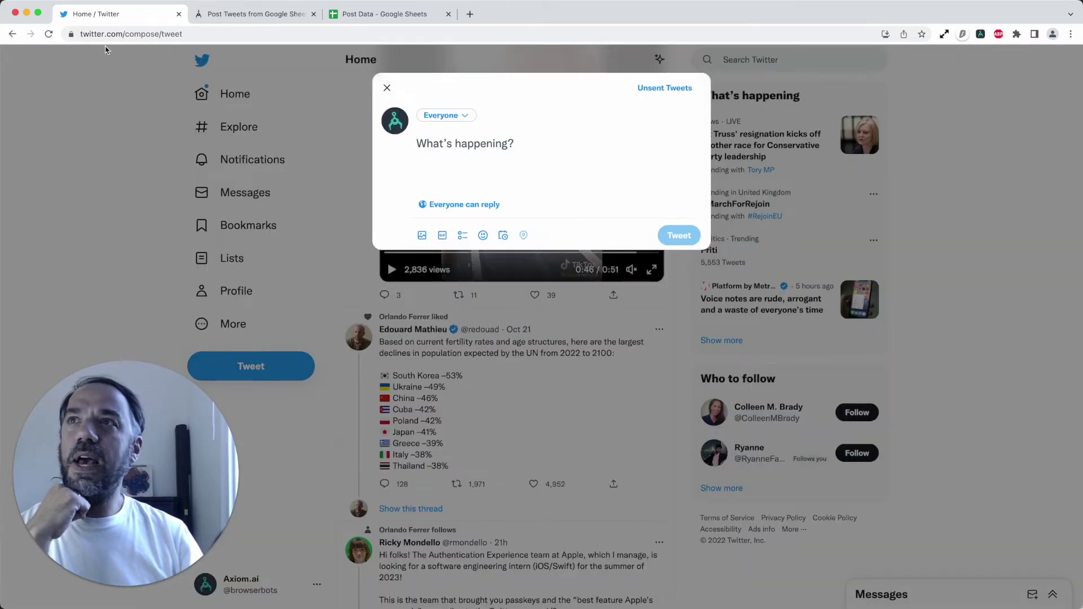
pyautogui.click(82, 36)
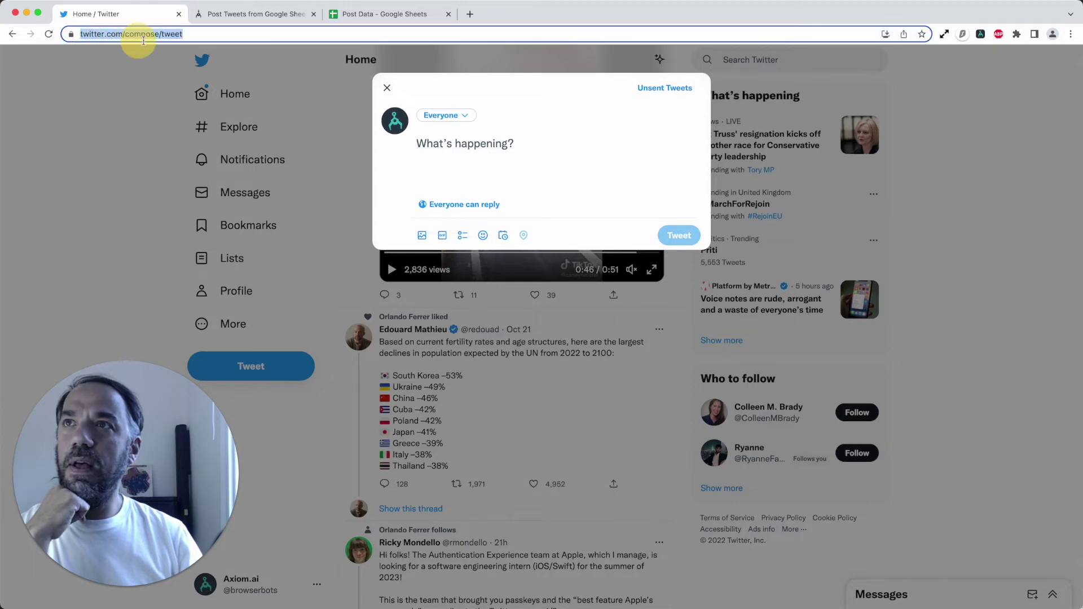
pyautogui.click(193, 35)
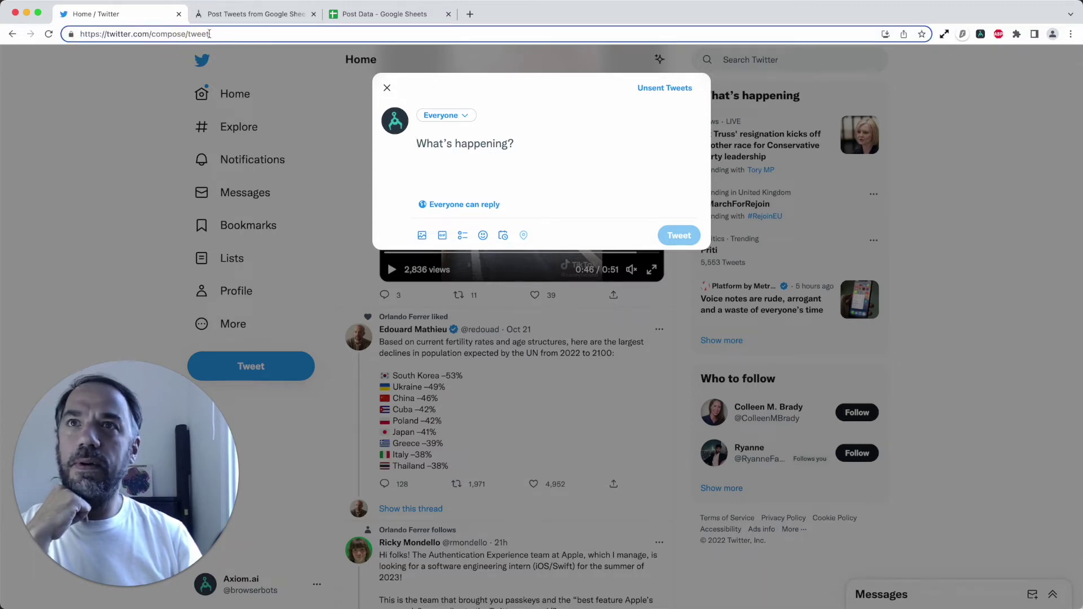
pyautogui.click(247, 35)
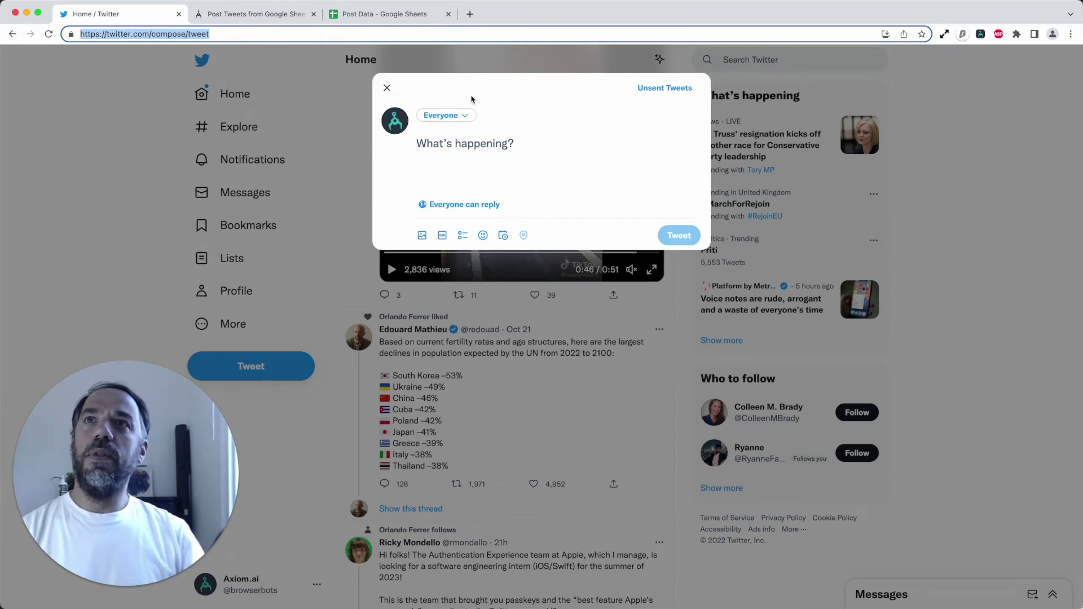
pyautogui.click(284, 304)
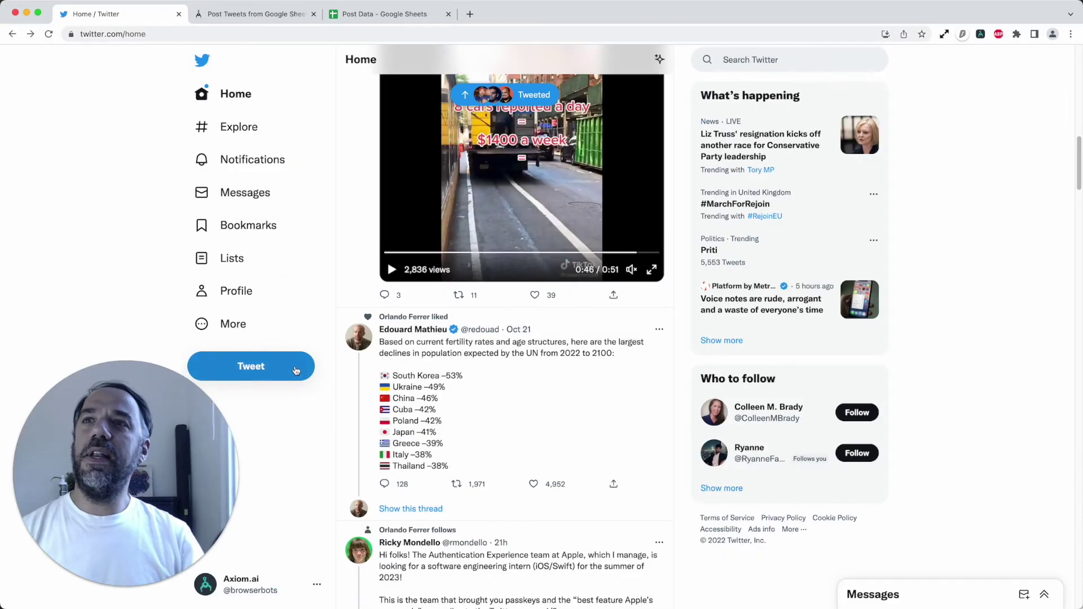
pyautogui.click(981, 34)
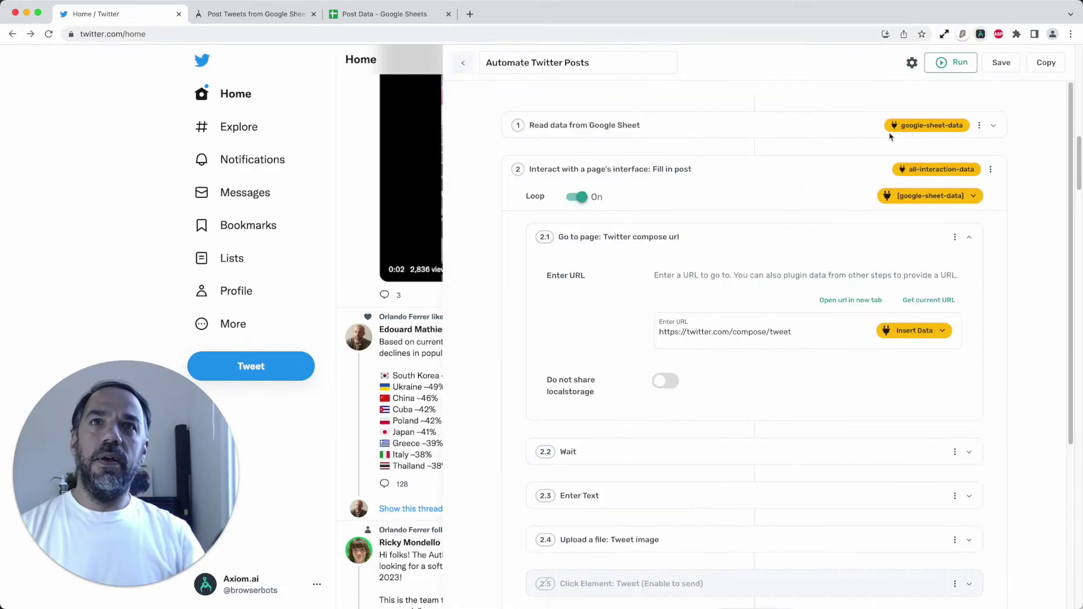
# Select the compose-tweet URL in step 2.1 and expand the 1500 ms Wait step.
pyautogui.tripleClick(702, 336)
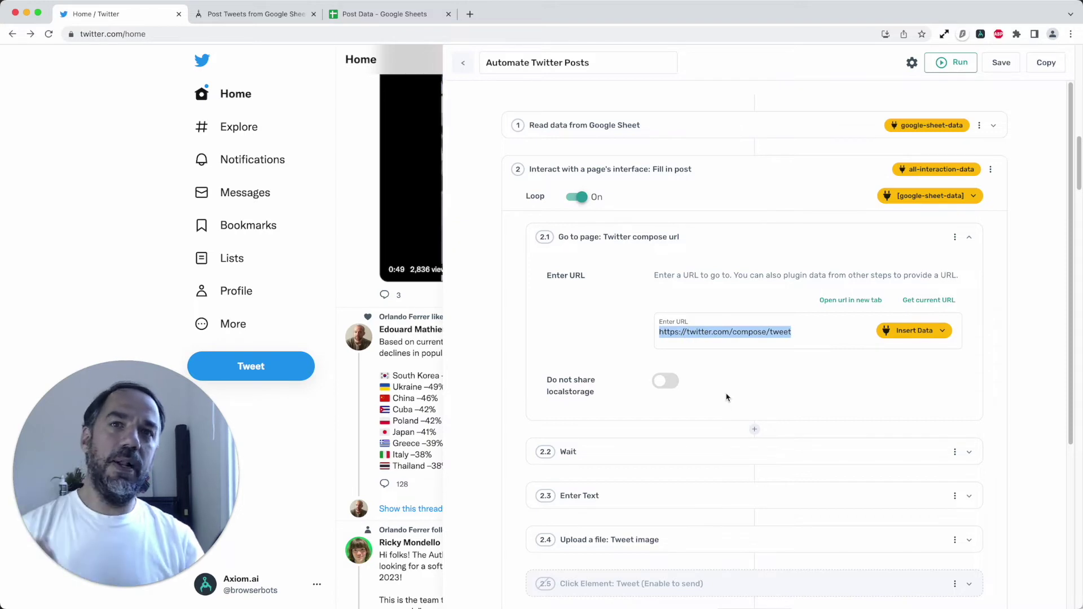
pyautogui.click(758, 249)
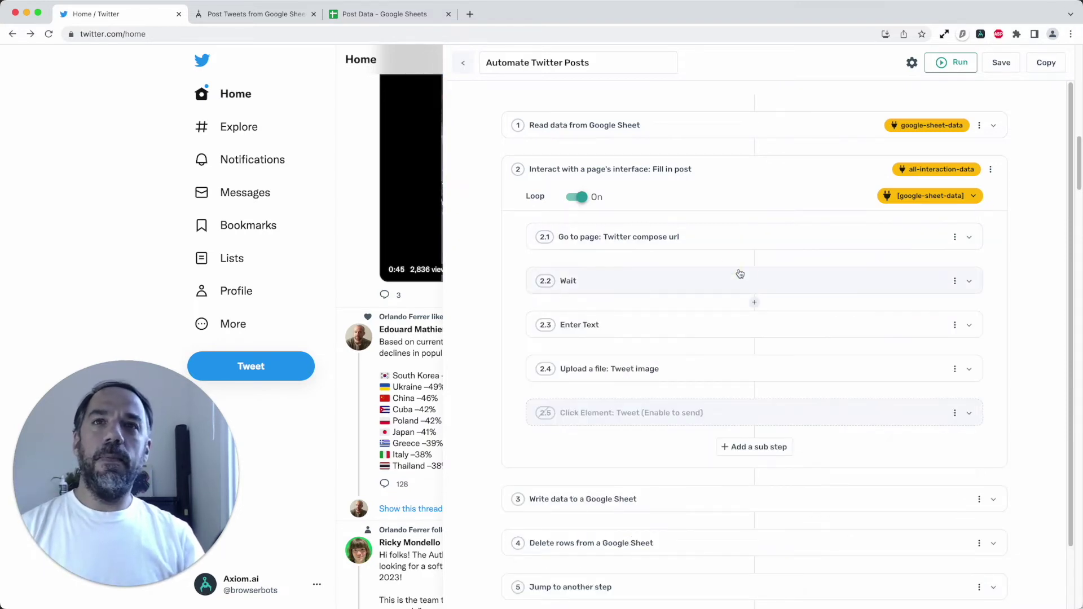
pyautogui.click(739, 273)
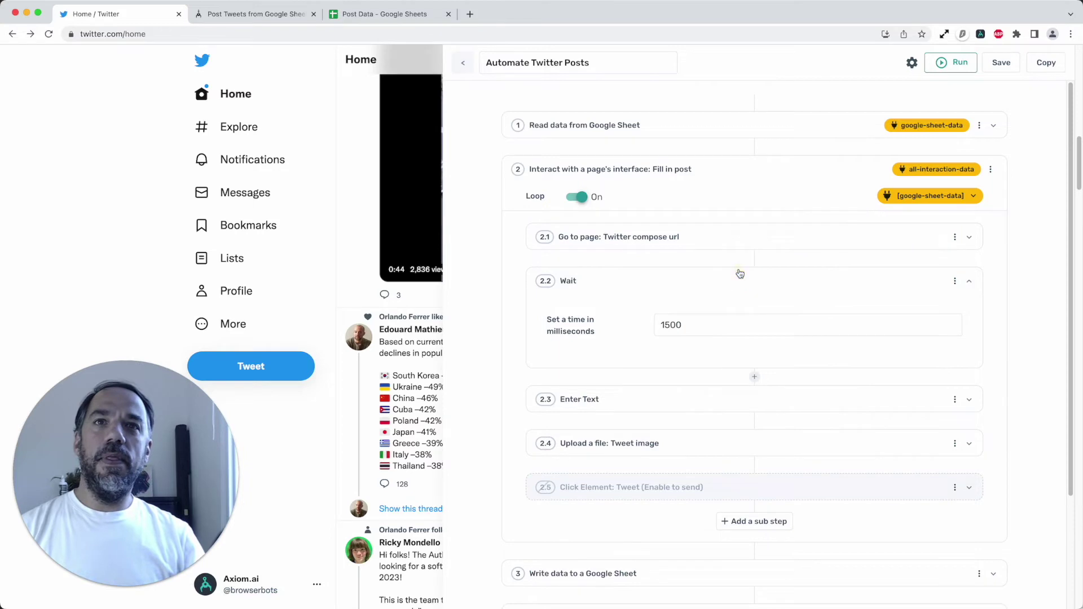
# Leave Twitter's compose-tweet dialog open behind the bot panel and collapse the Wait step.
pyautogui.click(981, 39)
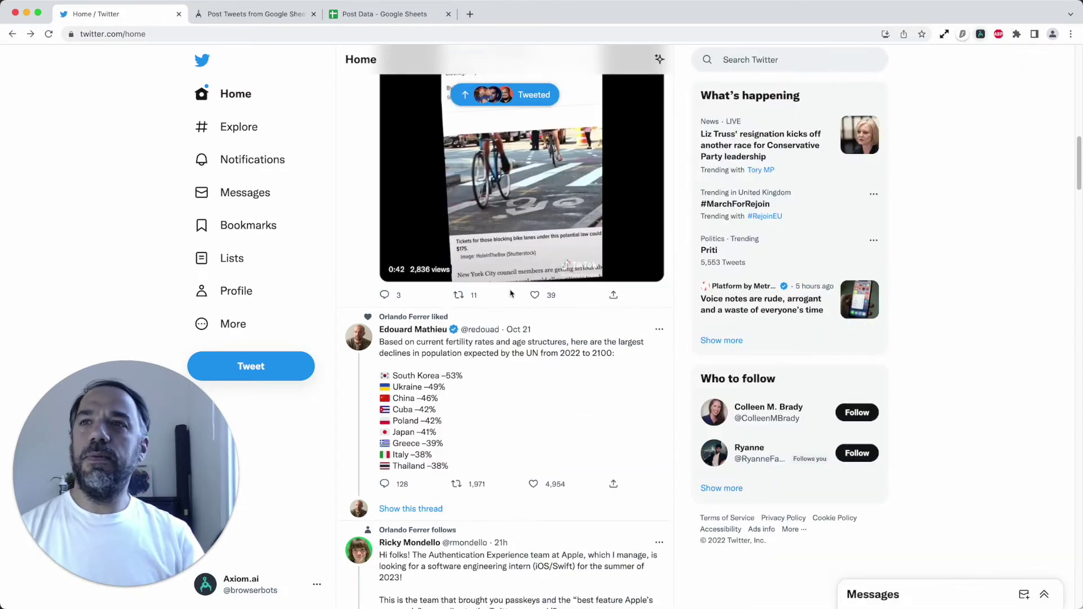
pyautogui.click(287, 384)
pyautogui.click(287, 384)
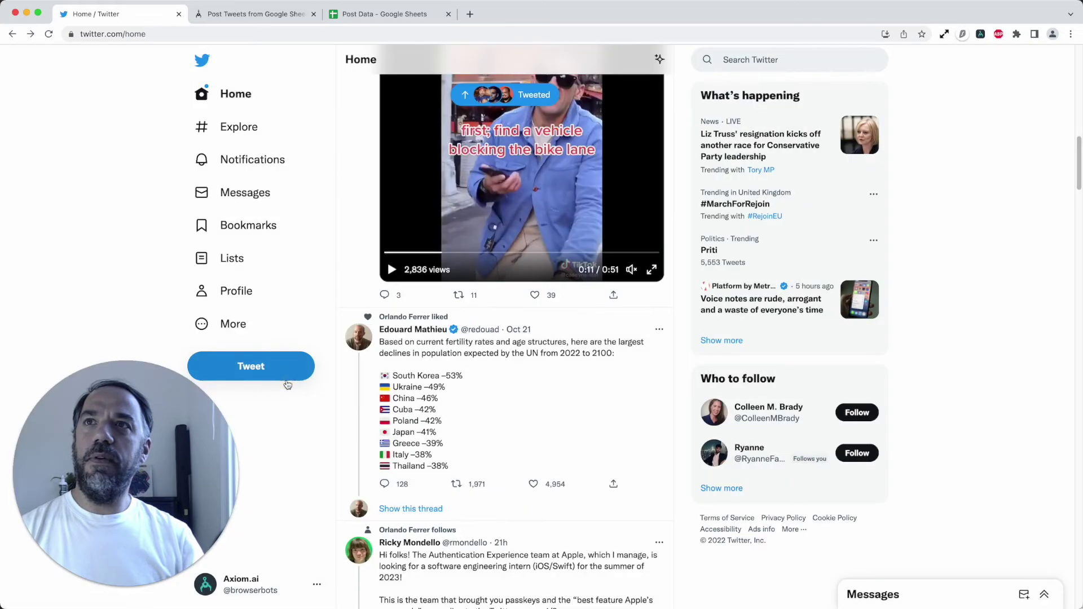
pyautogui.click(287, 384)
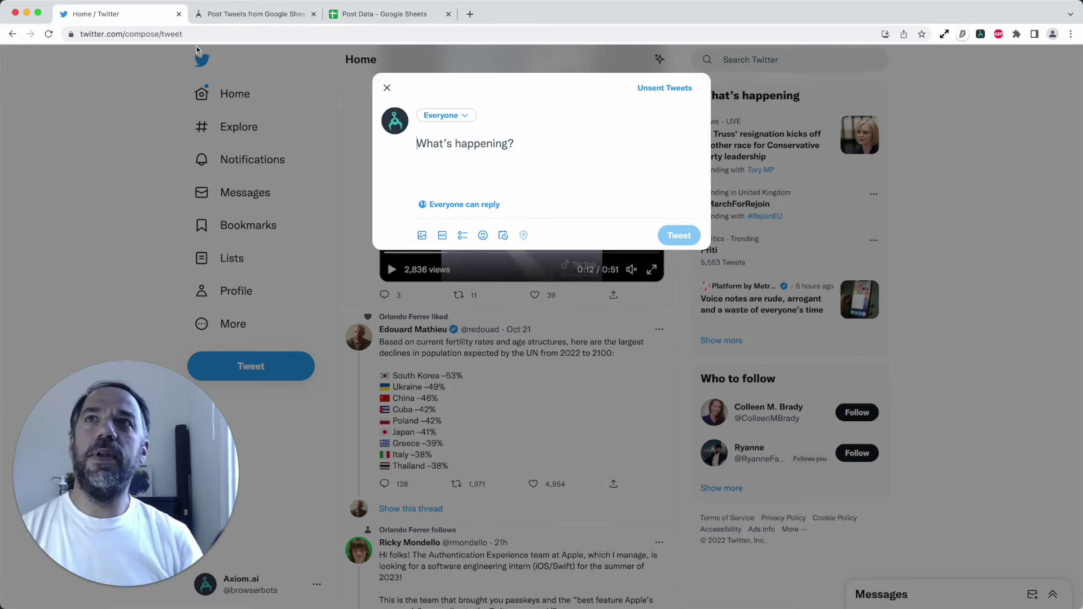
pyautogui.click(980, 34)
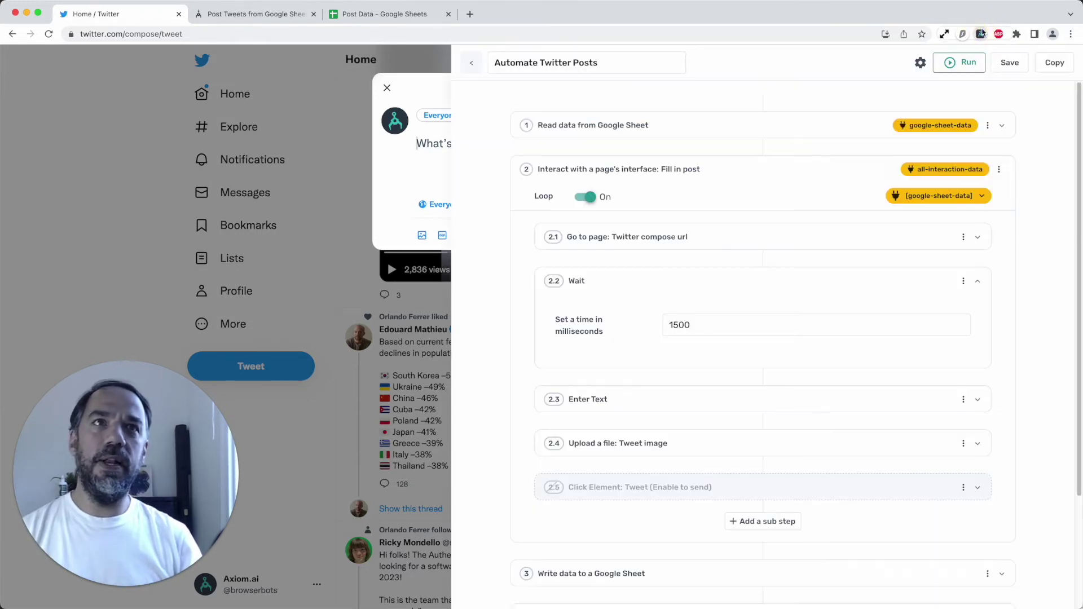
pyautogui.click(715, 277)
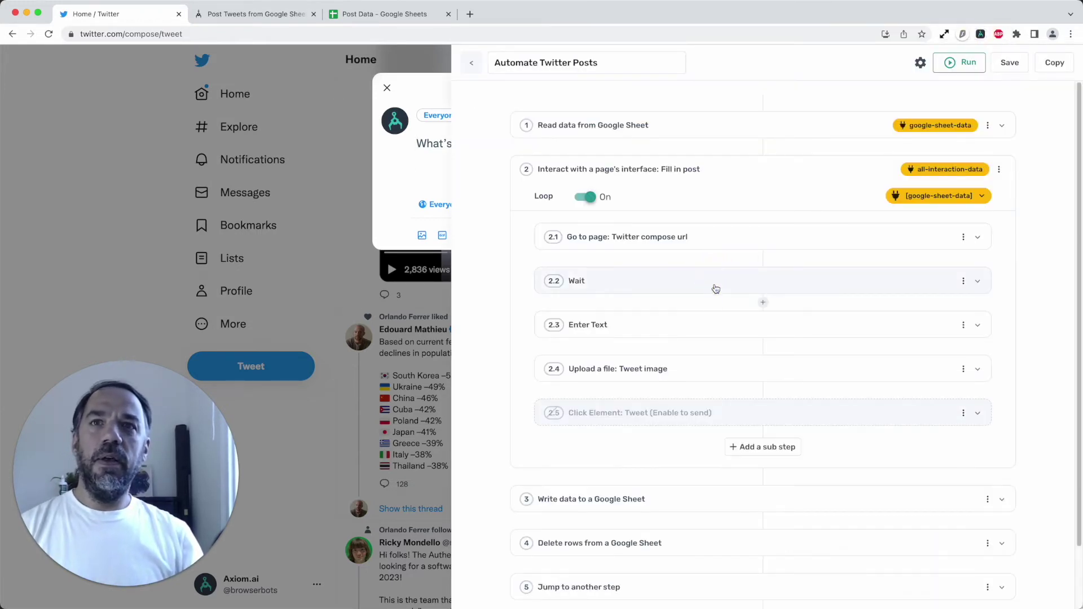
# Expand the Enter Text step and pick Twitter's compose box as its text field.
pyautogui.click(715, 326)
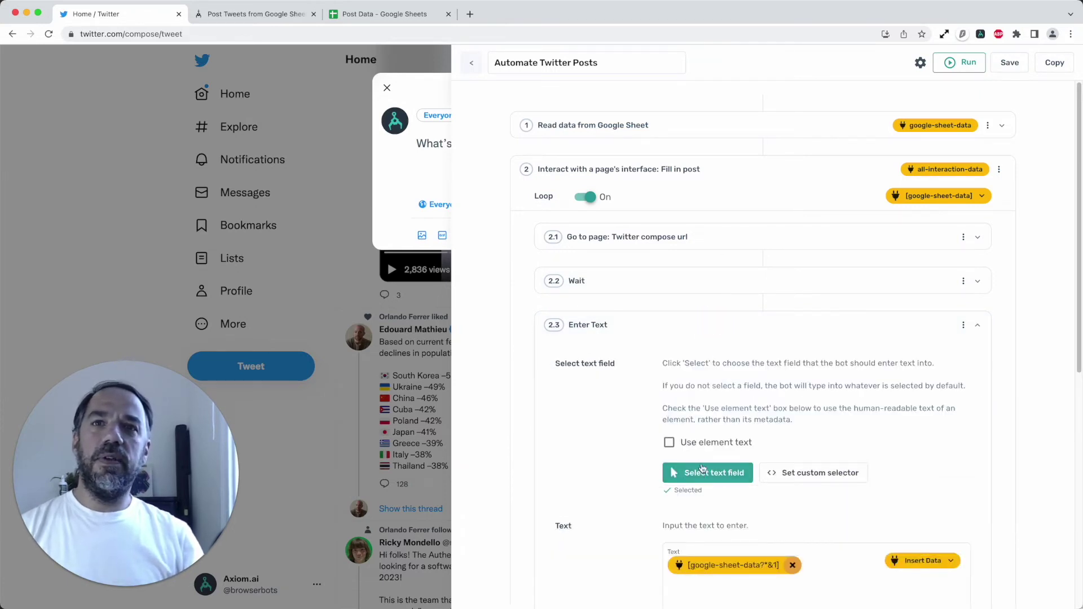
pyautogui.scroll(-1, 704, 467)
pyautogui.click(705, 454)
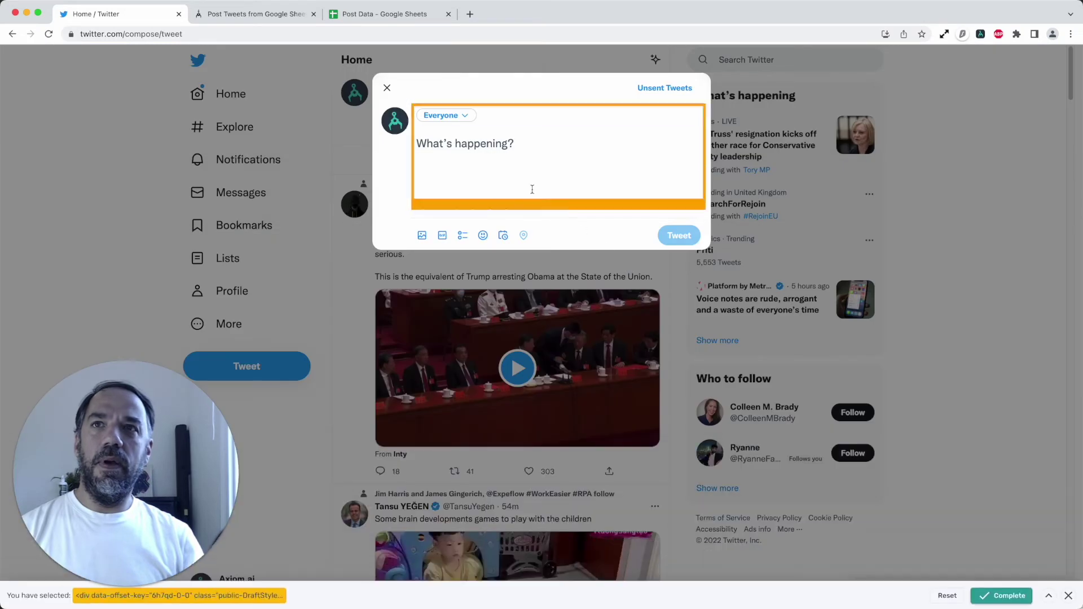
pyautogui.click(536, 167)
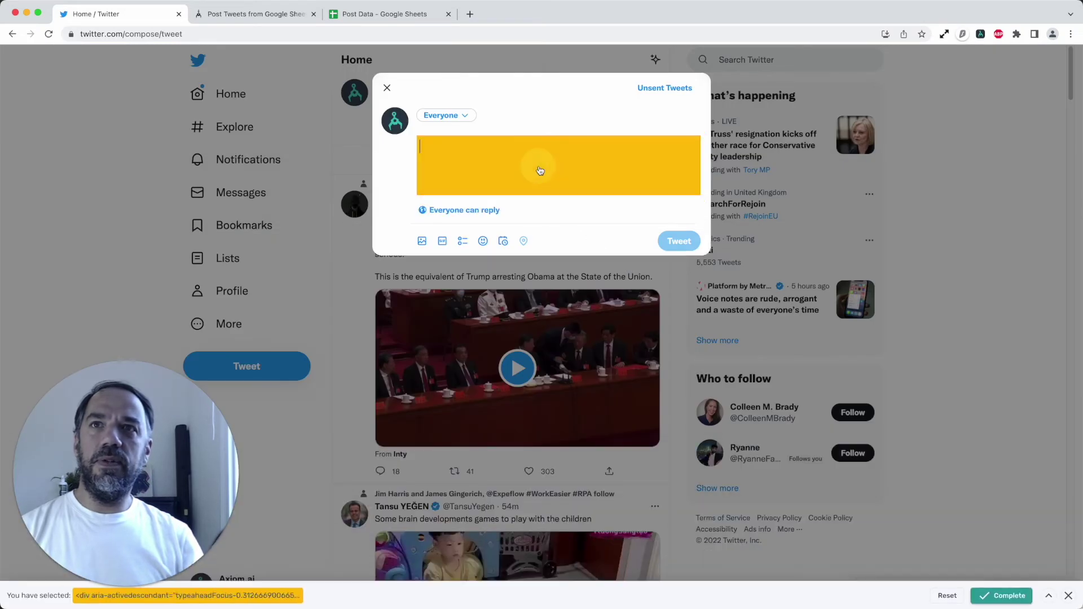
pyautogui.click(1001, 596)
pyautogui.scroll(-1, 708, 415)
pyautogui.scroll(-5, 708, 416)
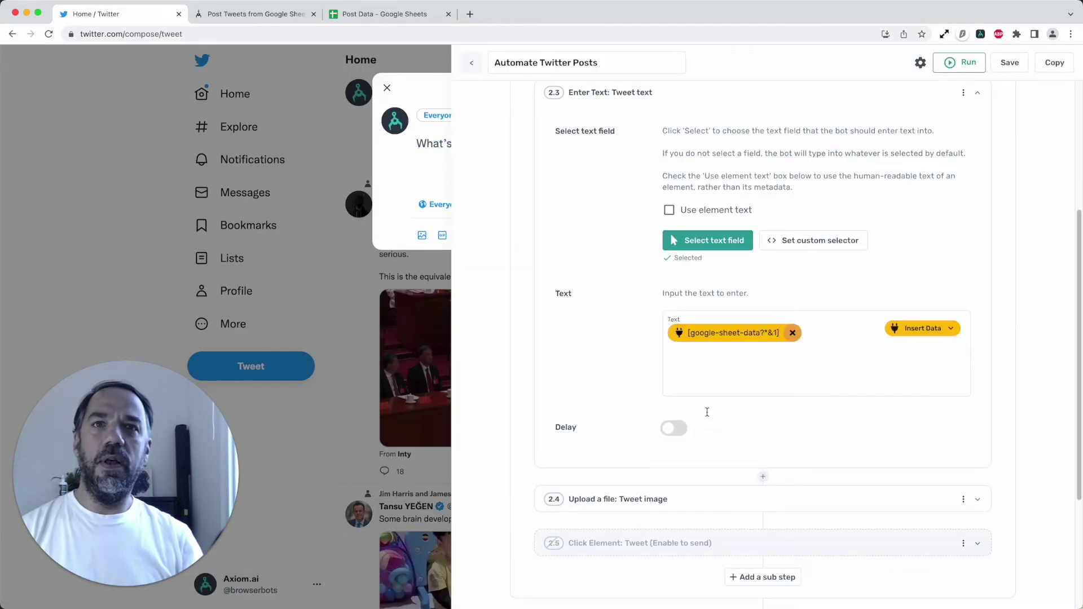
pyautogui.scroll(2, 708, 415)
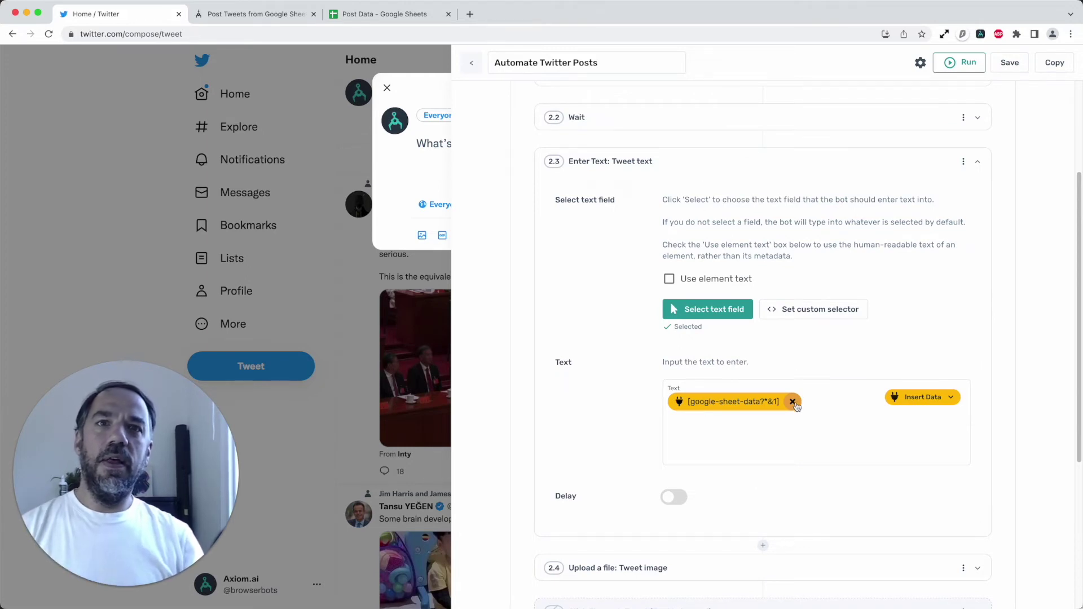
# Replace the tweet text data with google-sheet-data Column B and collapse the step.
pyautogui.click(792, 402)
pyautogui.click(923, 397)
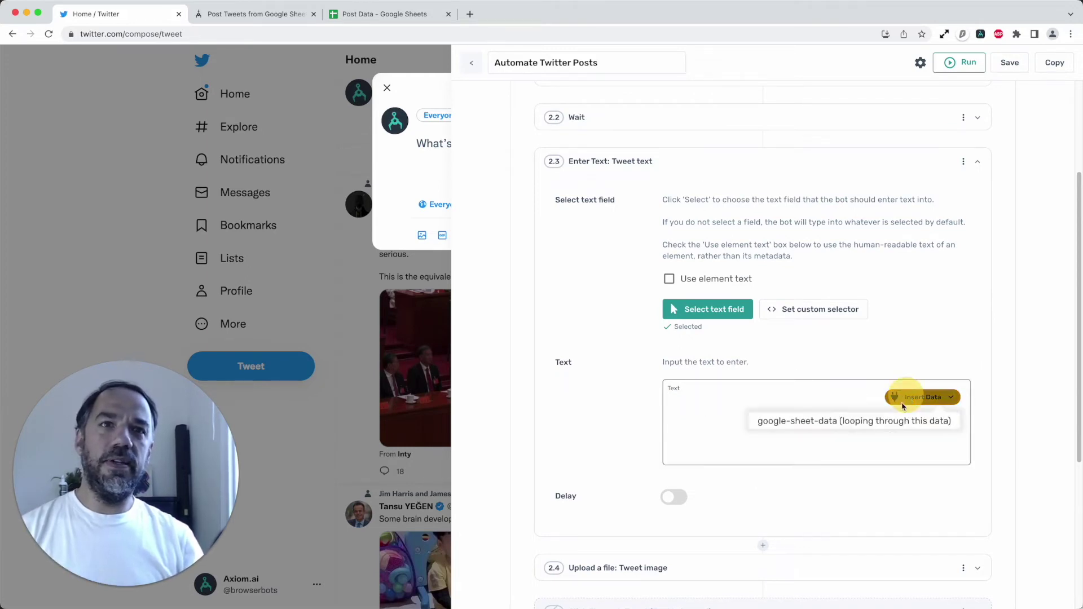
pyautogui.click(886, 430)
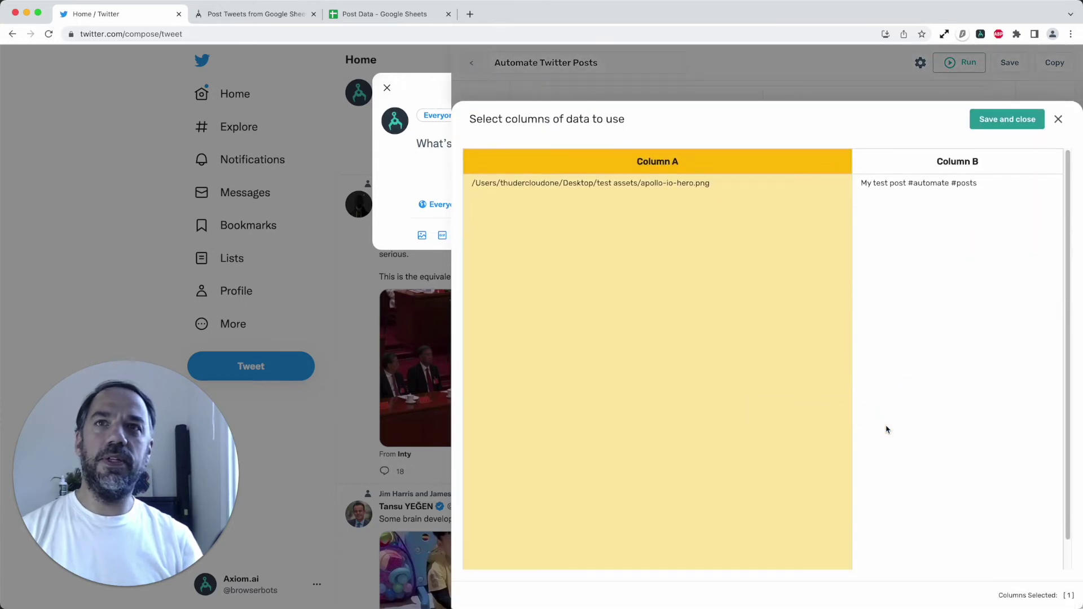
pyautogui.click(927, 173)
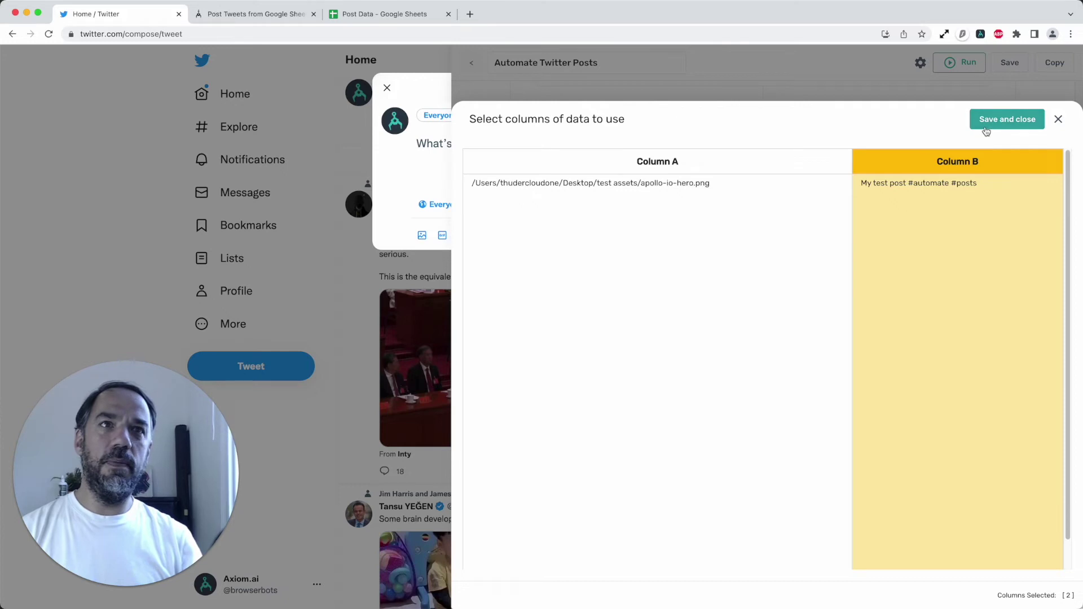
pyautogui.click(987, 119)
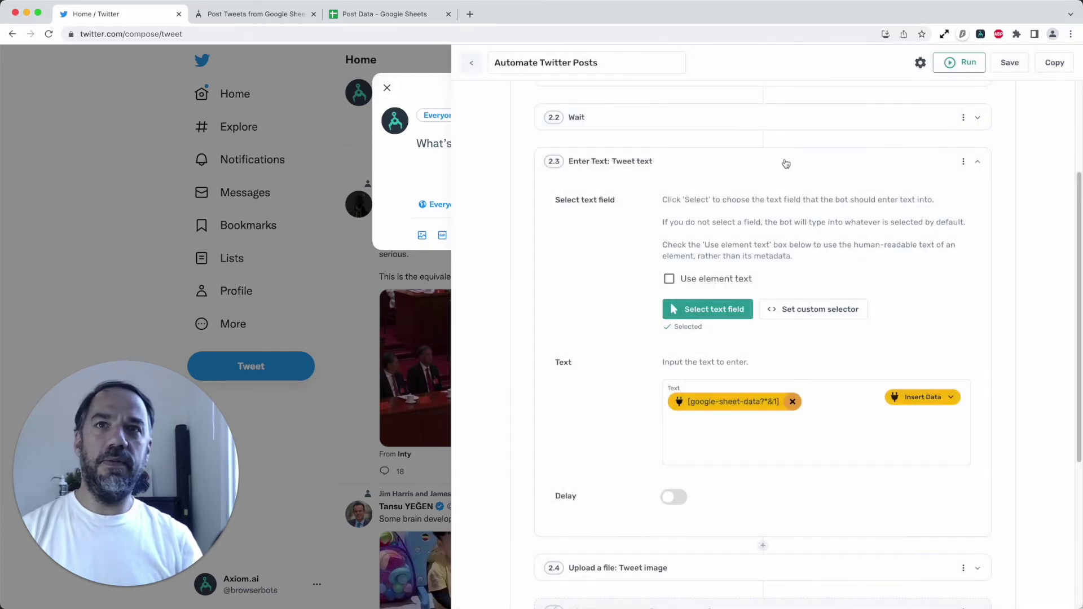
pyautogui.click(784, 162)
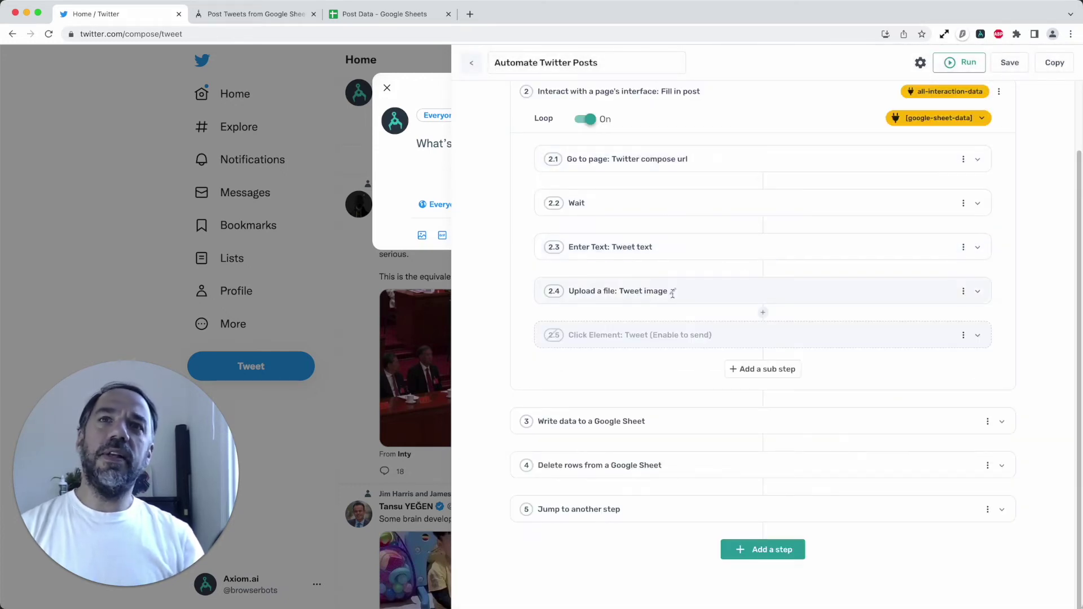
# Pick Twitter's image attachment as the upload step's file input field.
pyautogui.click(709, 299)
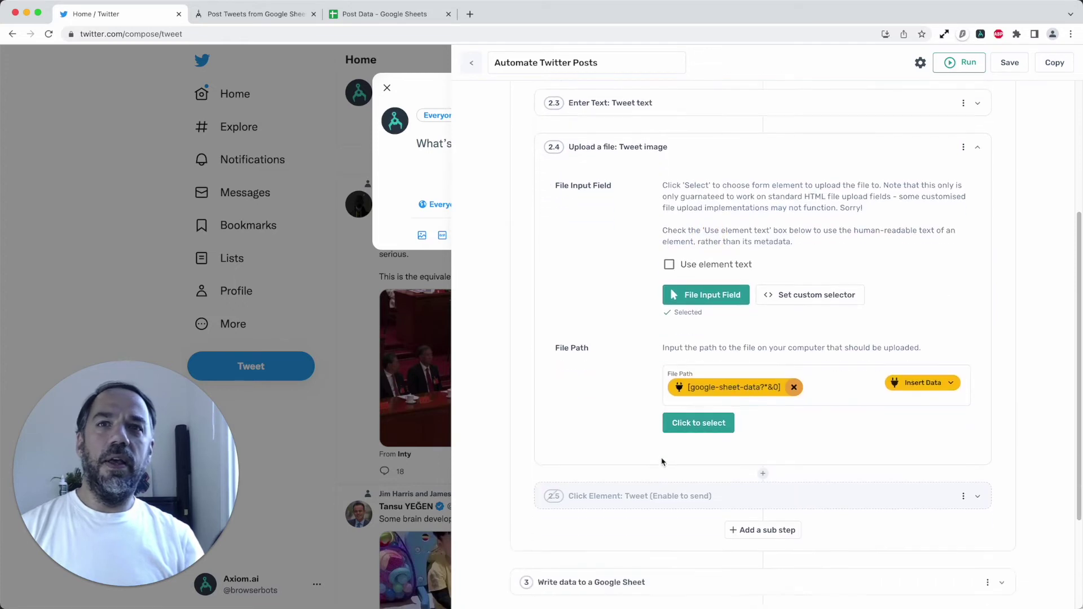
pyautogui.click(705, 303)
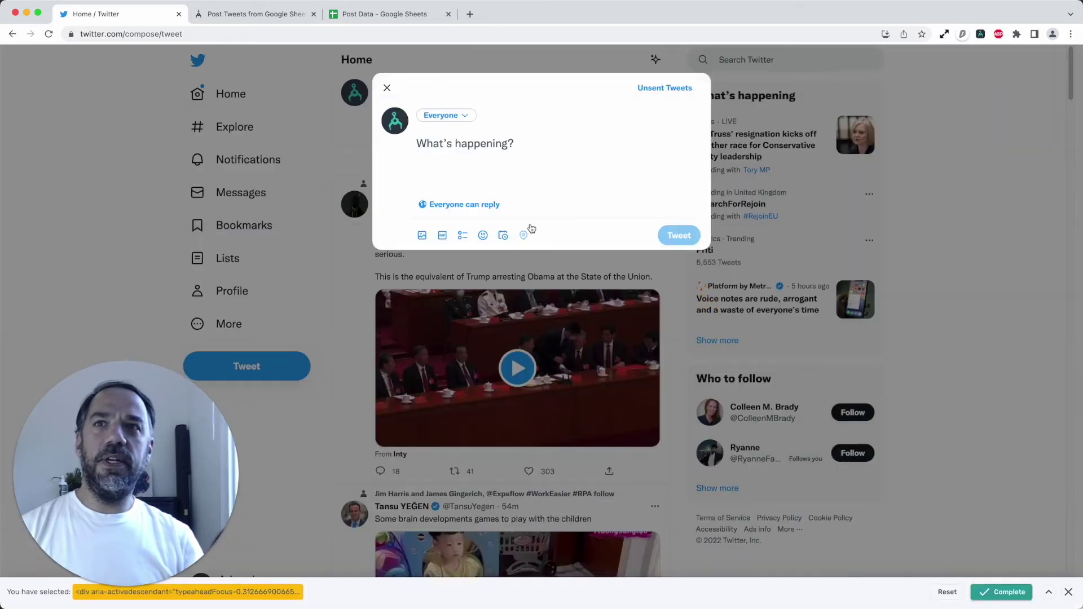
pyautogui.click(429, 236)
pyautogui.click(1023, 596)
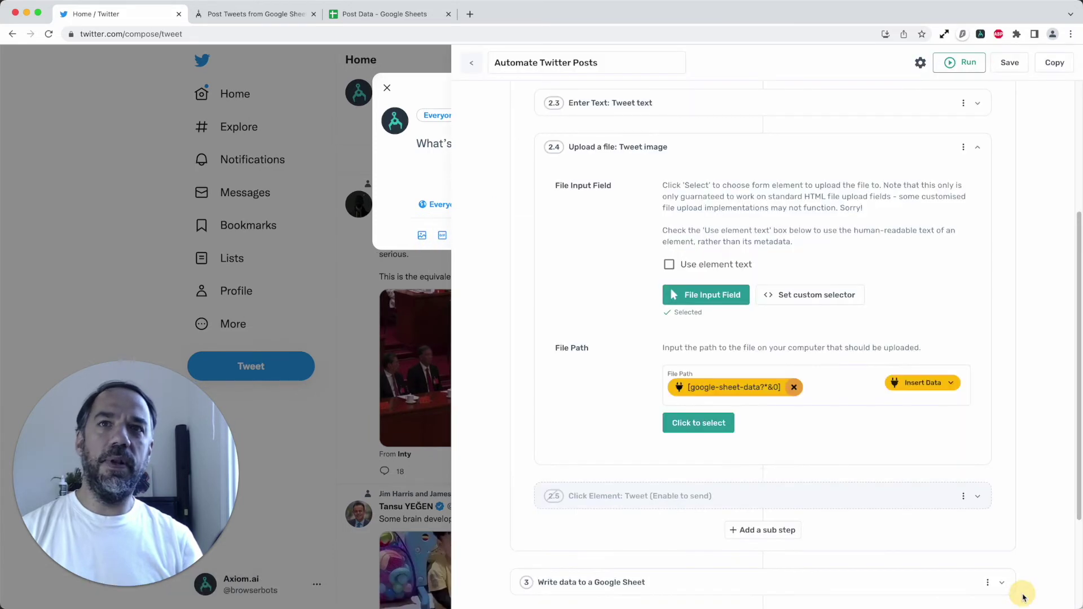
# Set the upload's File Path to google-sheet-data Column A and collapse the step.
pyautogui.click(794, 387)
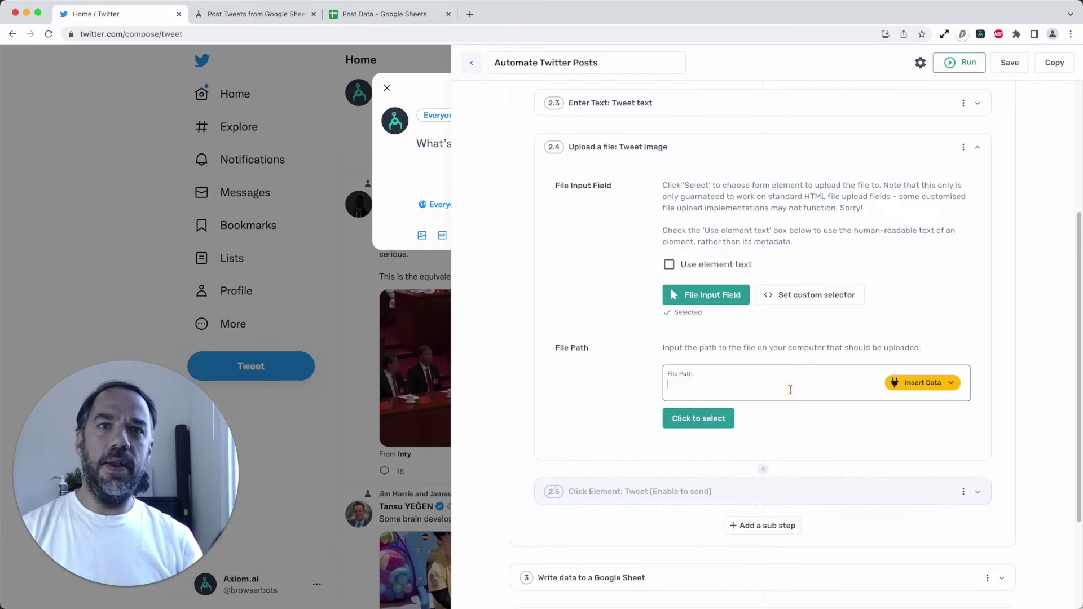
pyautogui.click(923, 383)
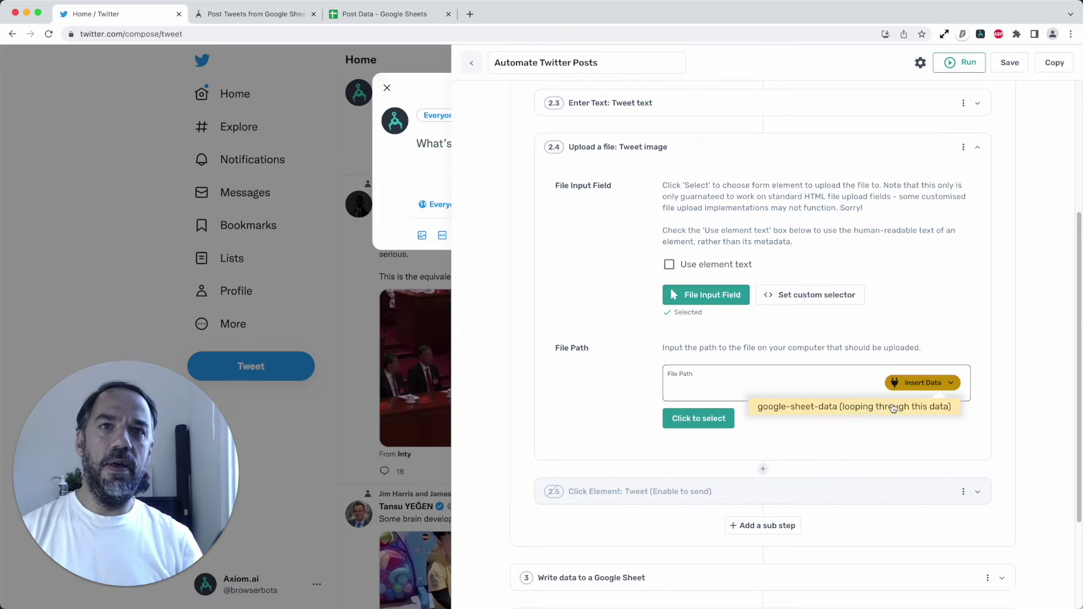
pyautogui.click(893, 407)
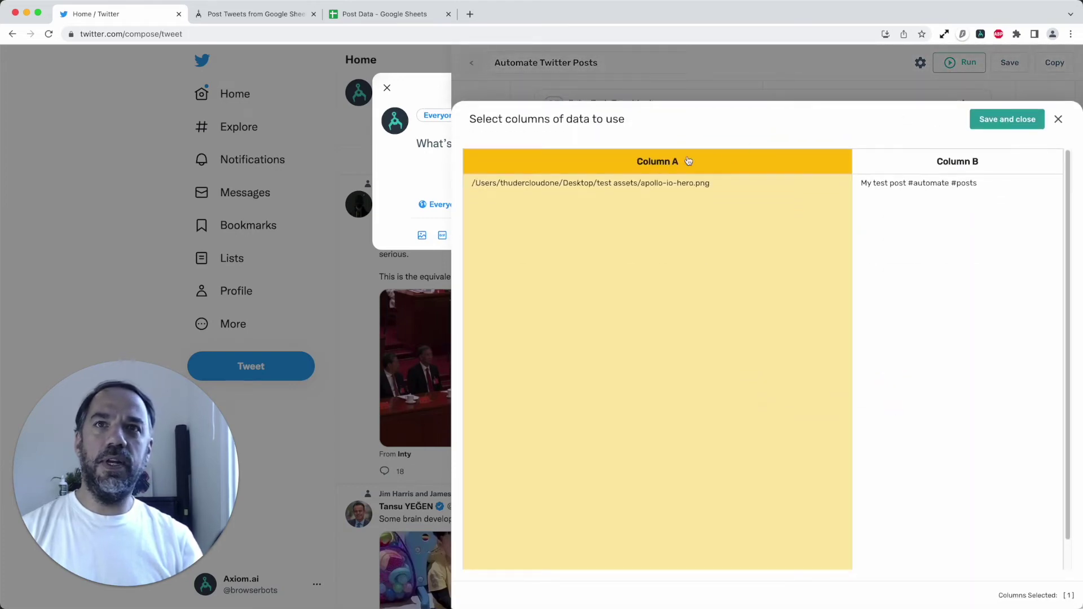
pyautogui.click(1008, 117)
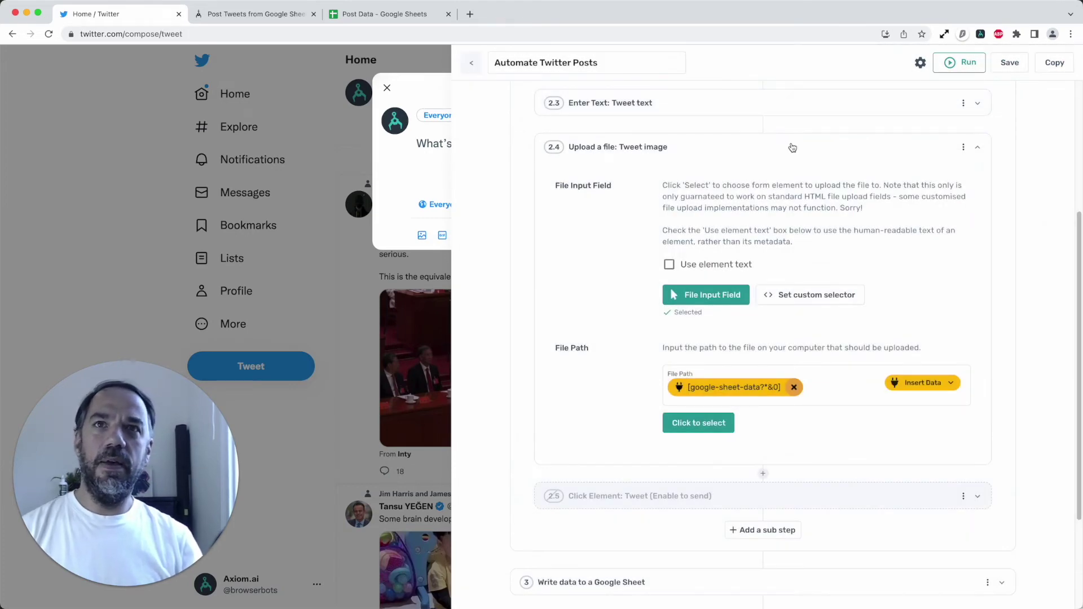
pyautogui.click(793, 147)
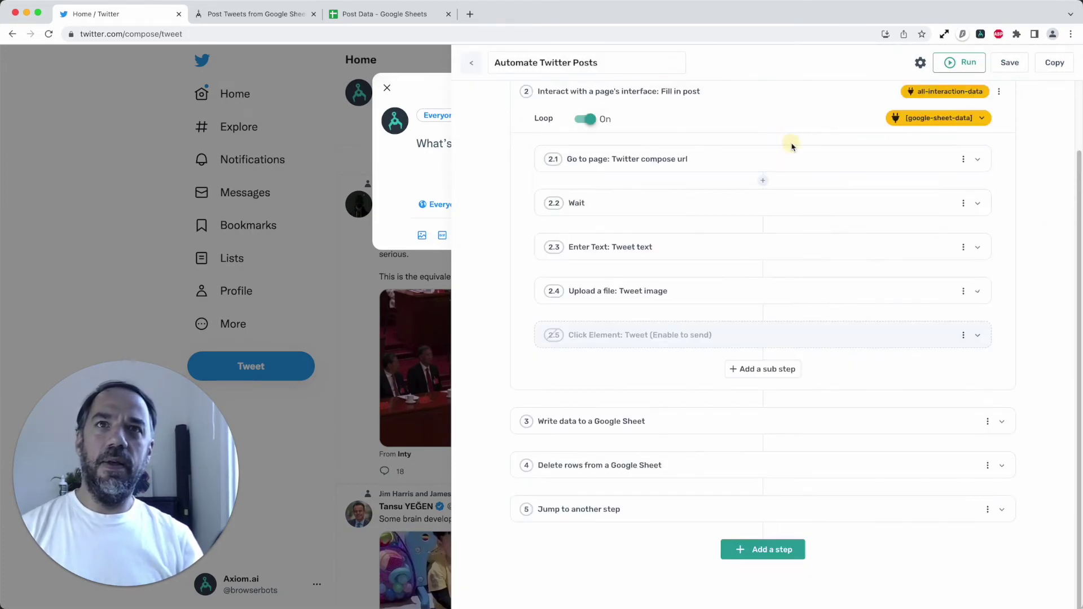
pyautogui.click(748, 331)
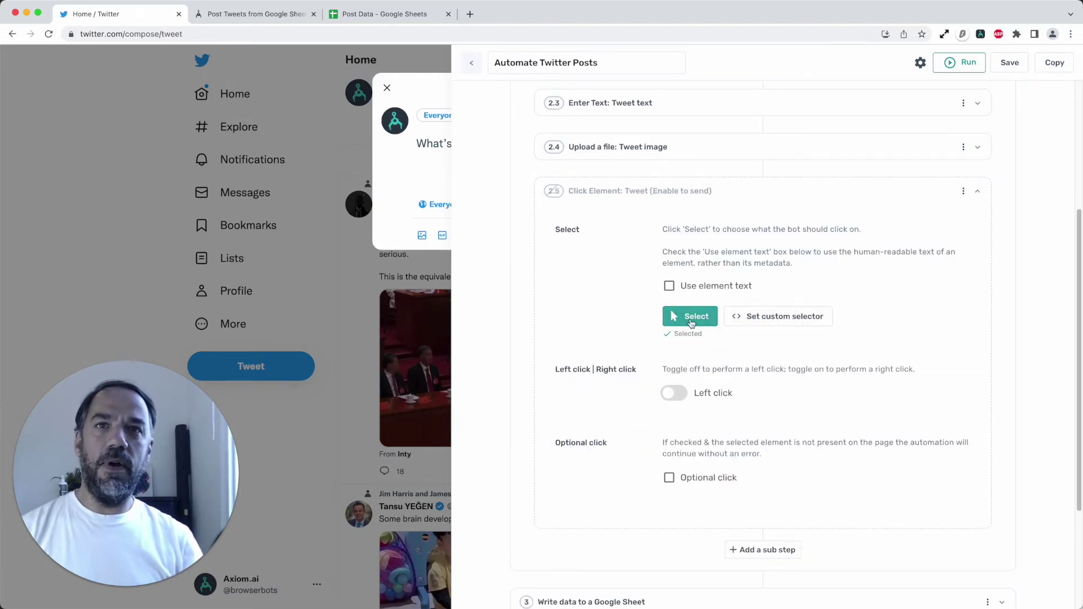
# Target Twitter's Tweet button for the Click Element step, using test text, without clicking it.
pyautogui.click(692, 323)
pyautogui.click(678, 235)
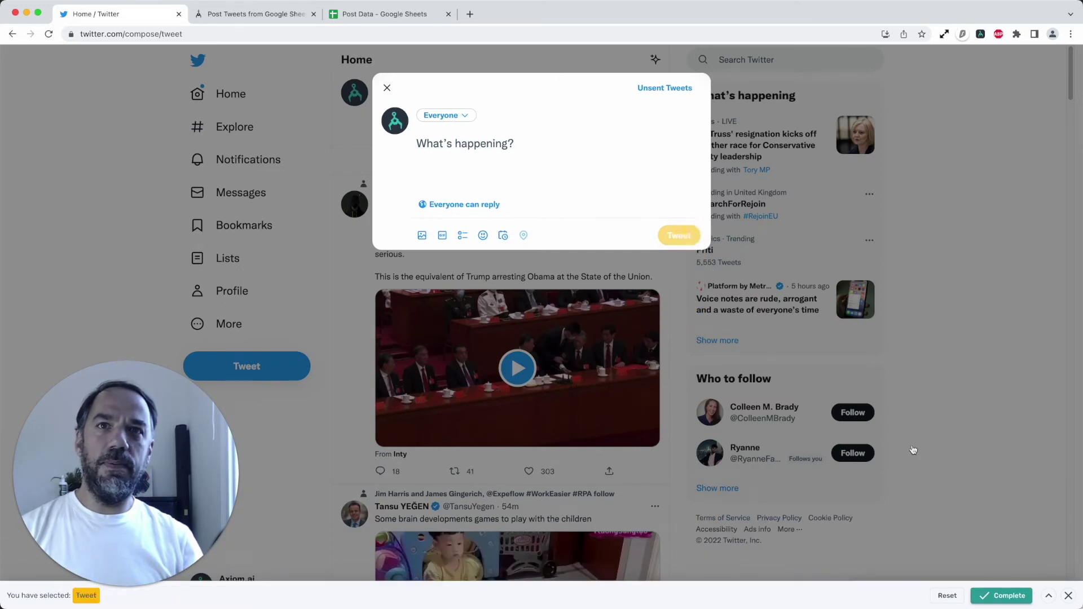
pyautogui.click(532, 159)
pyautogui.write('cxvxcvxcv')
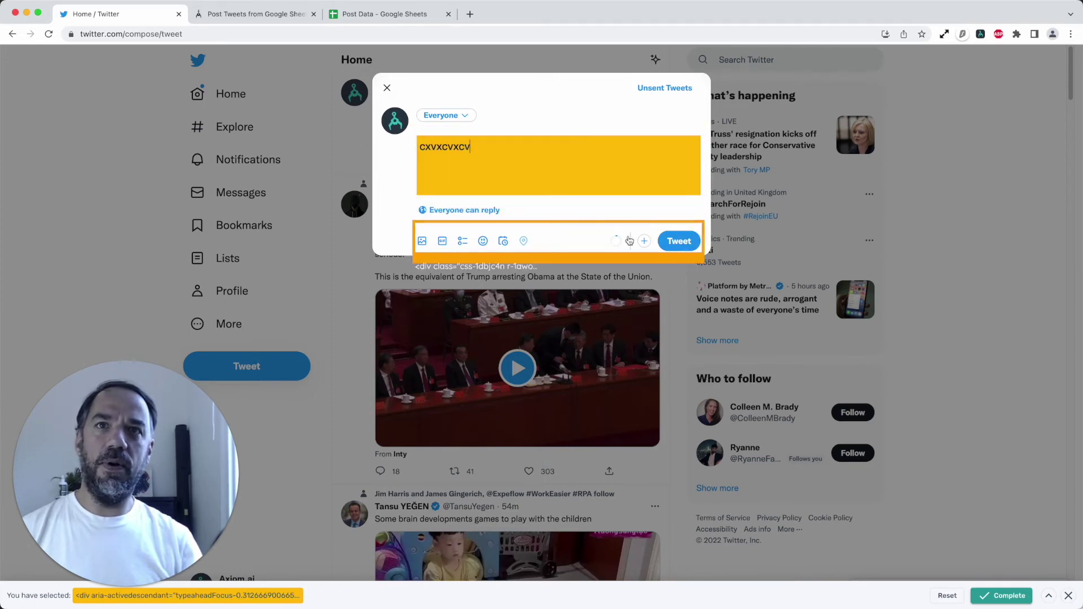
pyautogui.click(667, 242)
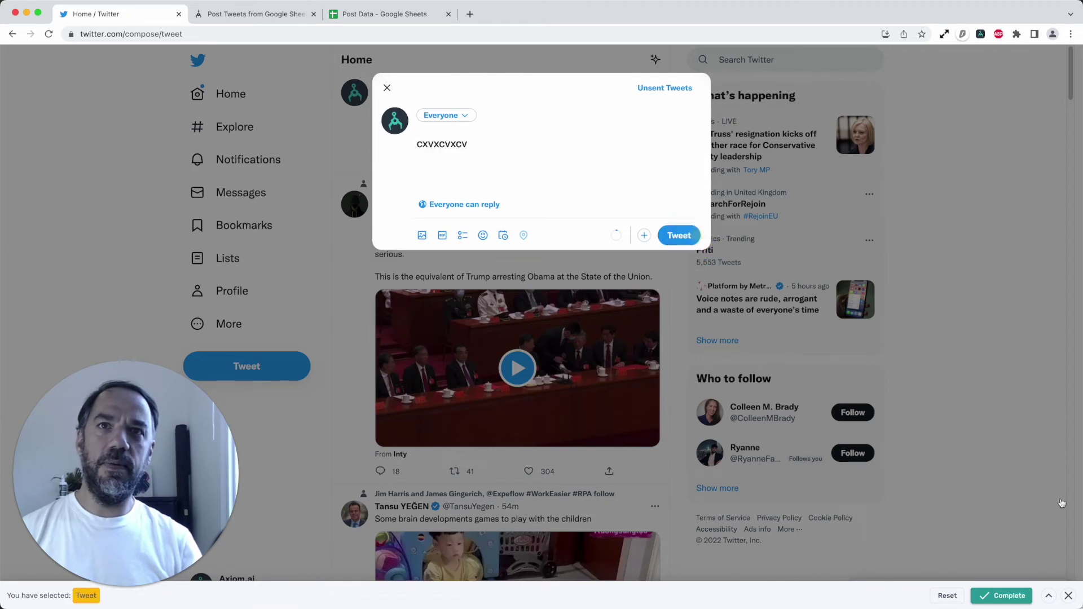
pyautogui.click(1002, 595)
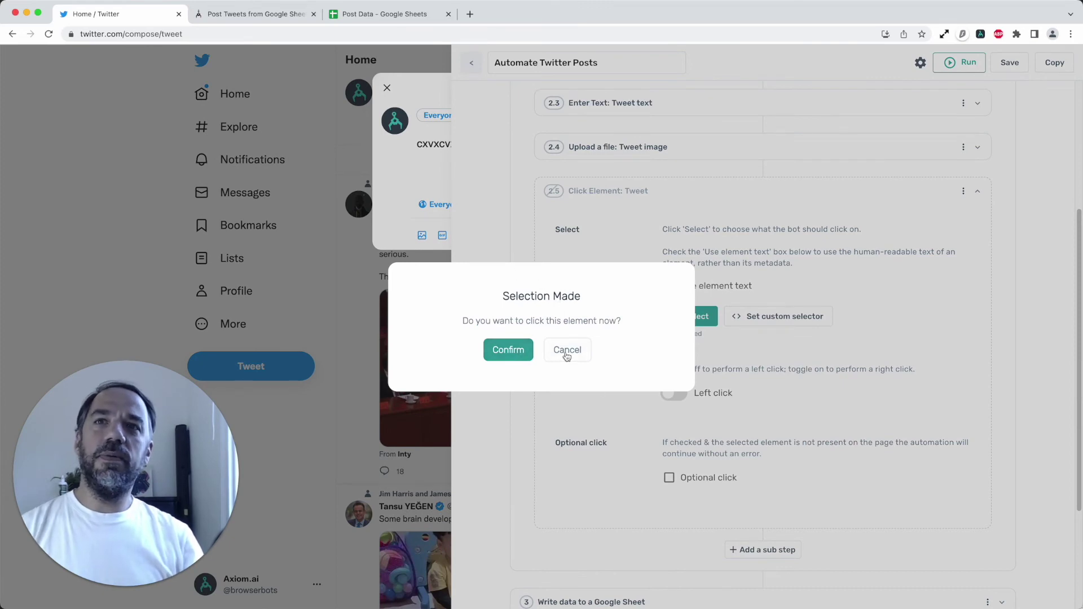
pyautogui.click(567, 350)
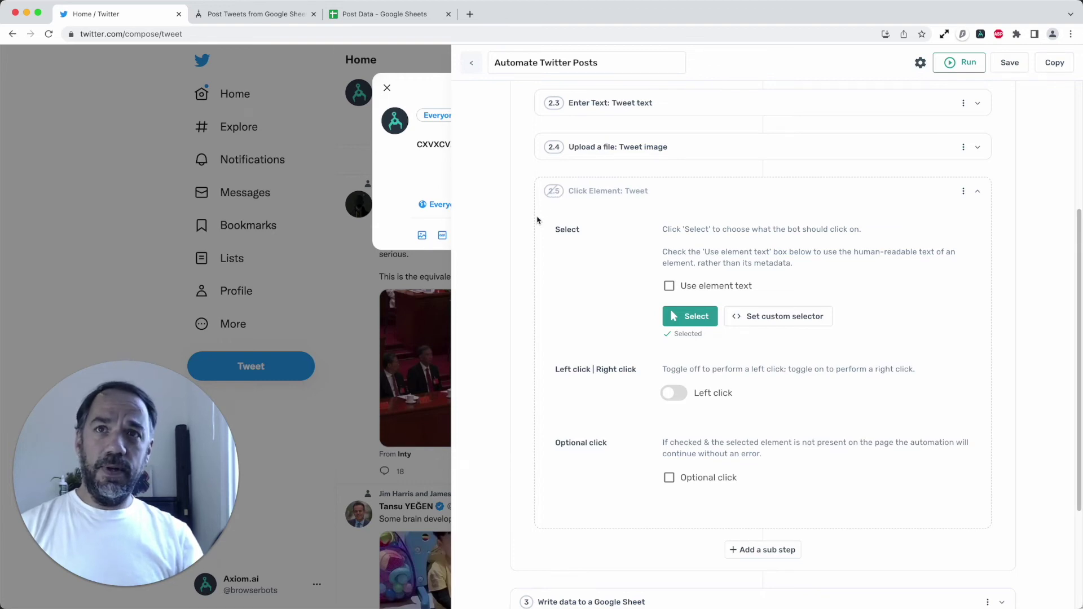
# Enable, then disable the Click Element step again, and collapse it.
pyautogui.click(963, 192)
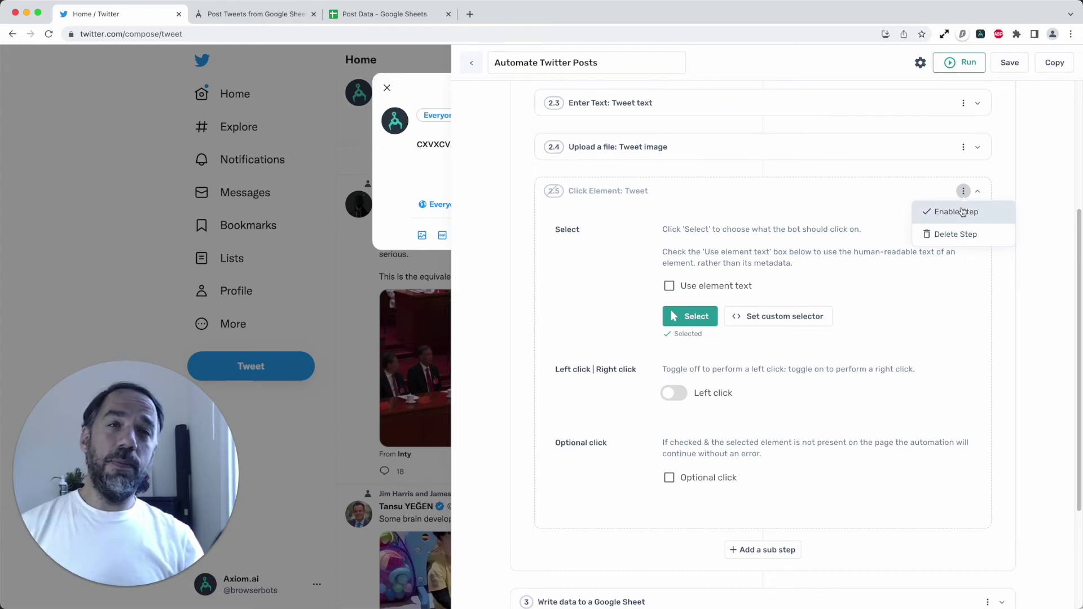
pyautogui.click(962, 212)
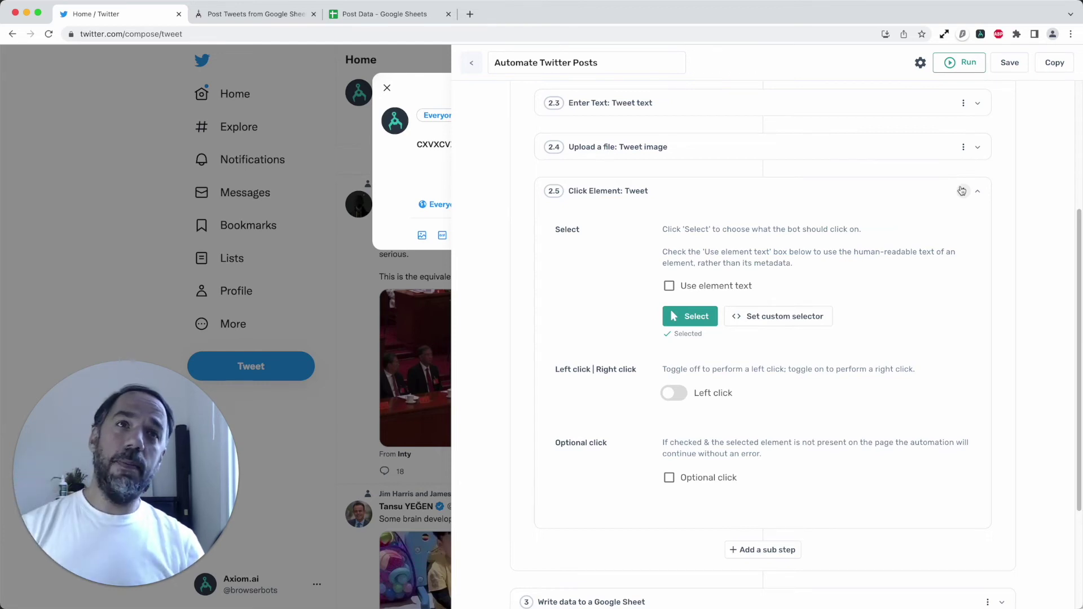
pyautogui.click(961, 190)
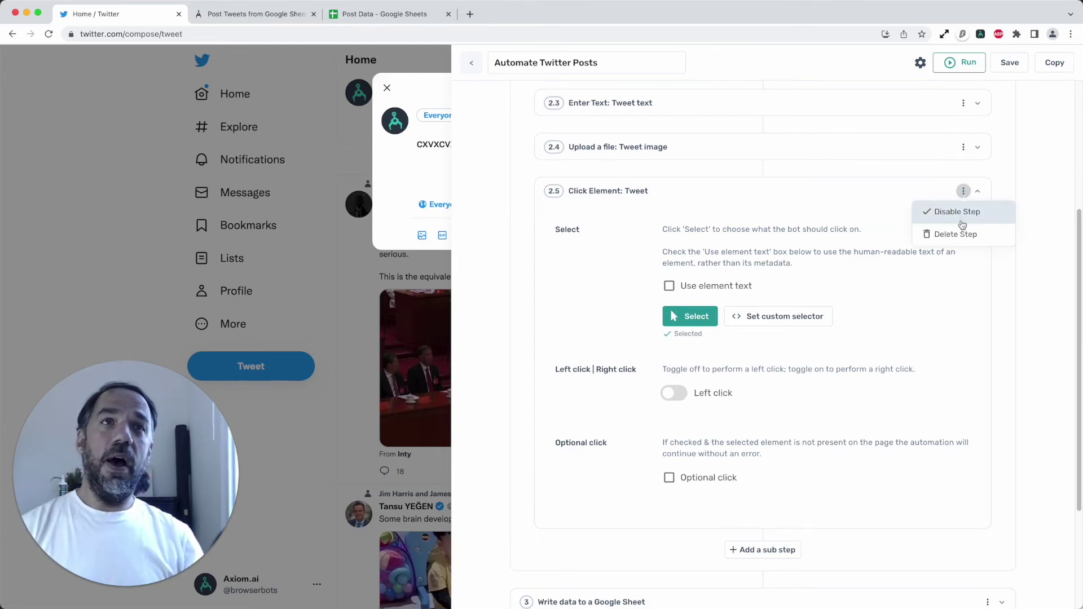
pyautogui.click(961, 210)
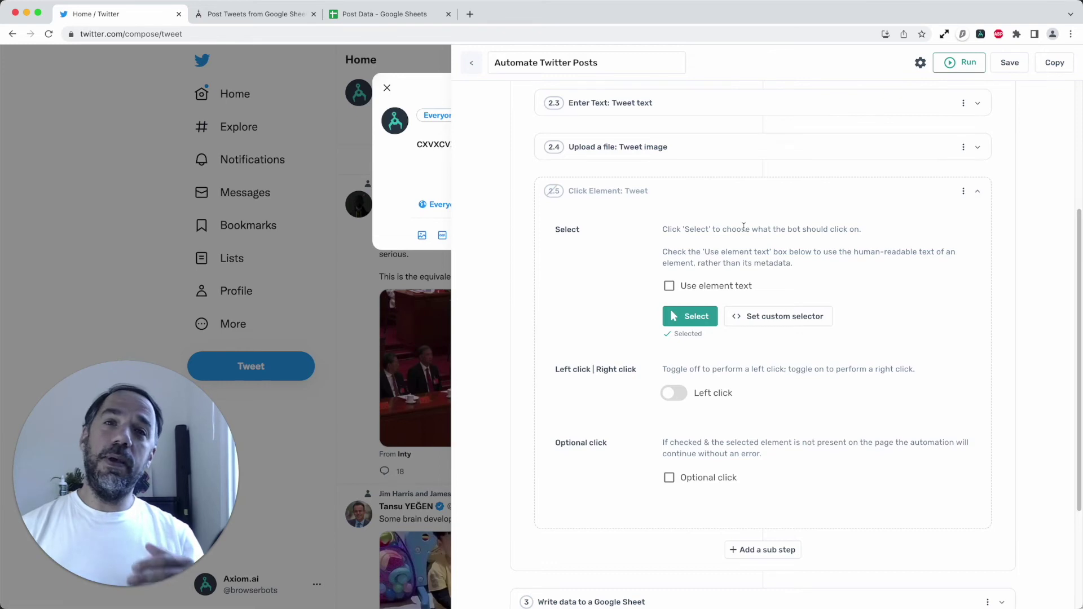
pyautogui.click(727, 195)
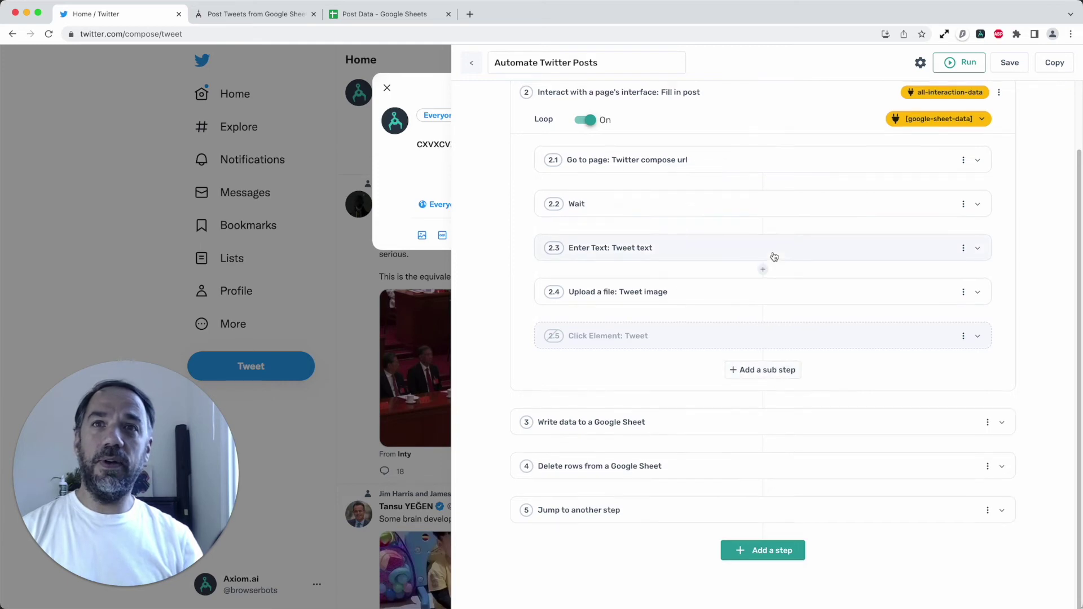
# Review the finished workflow steps, then bring up the 'Post Data - Google Sheets' tab.
pyautogui.scroll(2, 790, 243)
pyautogui.scroll(1, 803, 232)
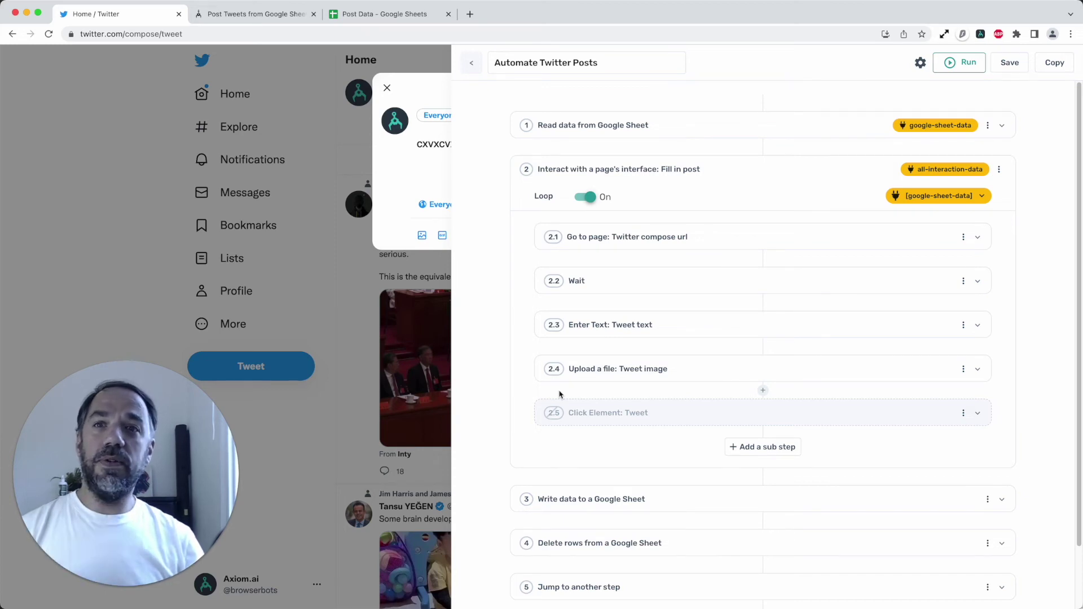
pyautogui.scroll(-3, 560, 398)
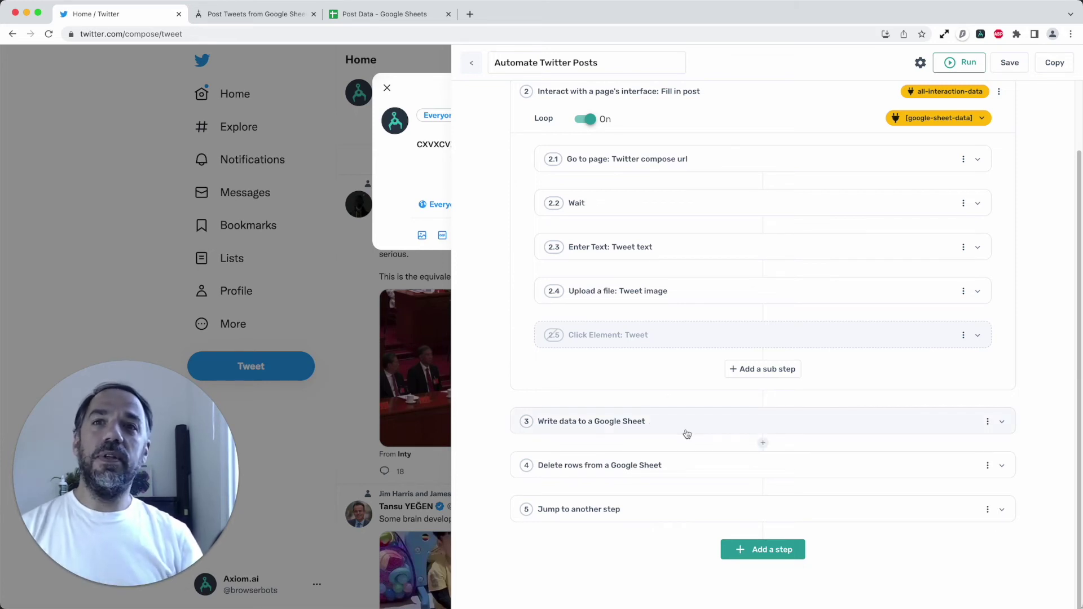
pyautogui.click(366, 14)
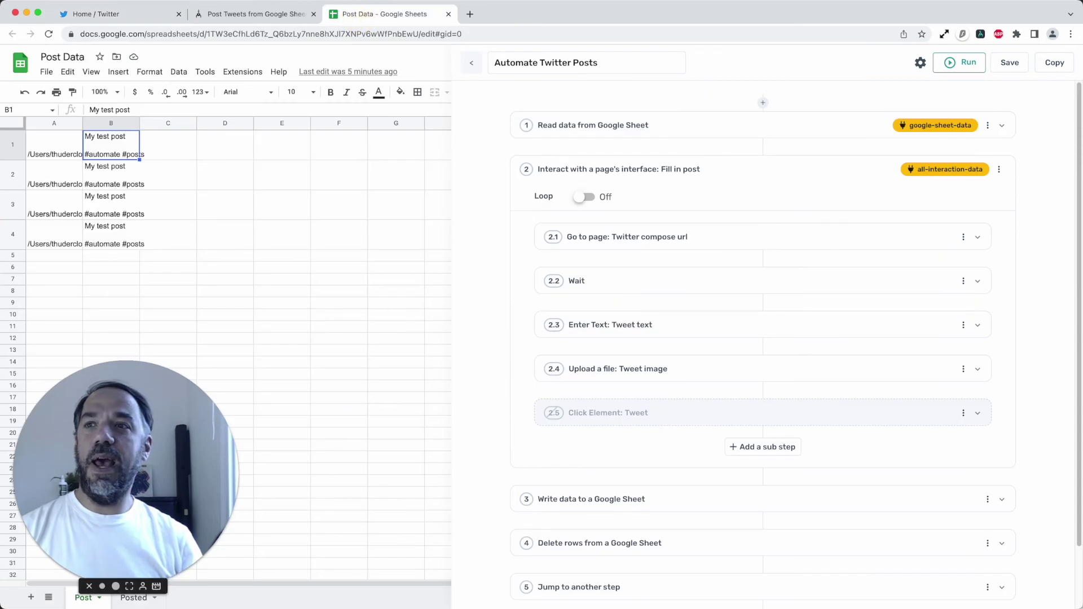
# Check the empty Posted sheet, return to Post, and expand step 4 'Delete rows from a Google Sheet' (rows 1 to 1).
pyautogui.click(134, 598)
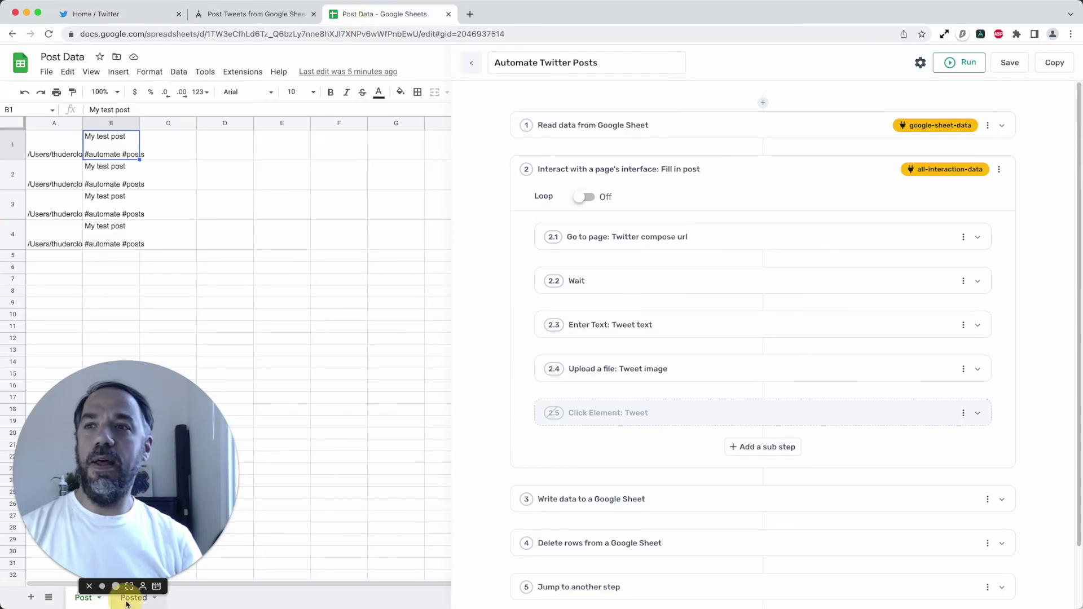
pyautogui.click(74, 601)
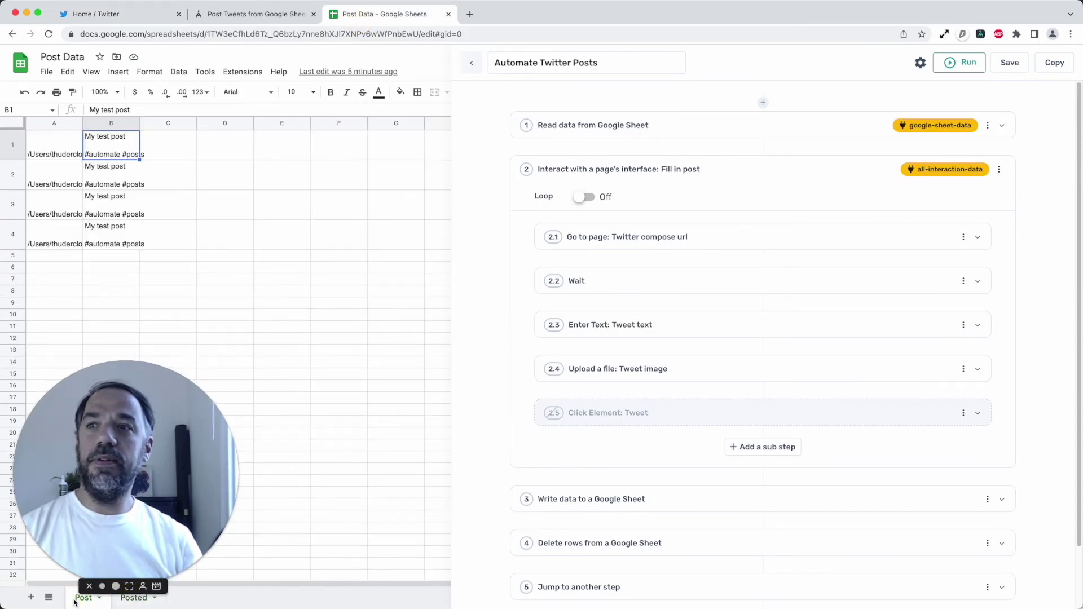
pyautogui.scroll(-3, 692, 491)
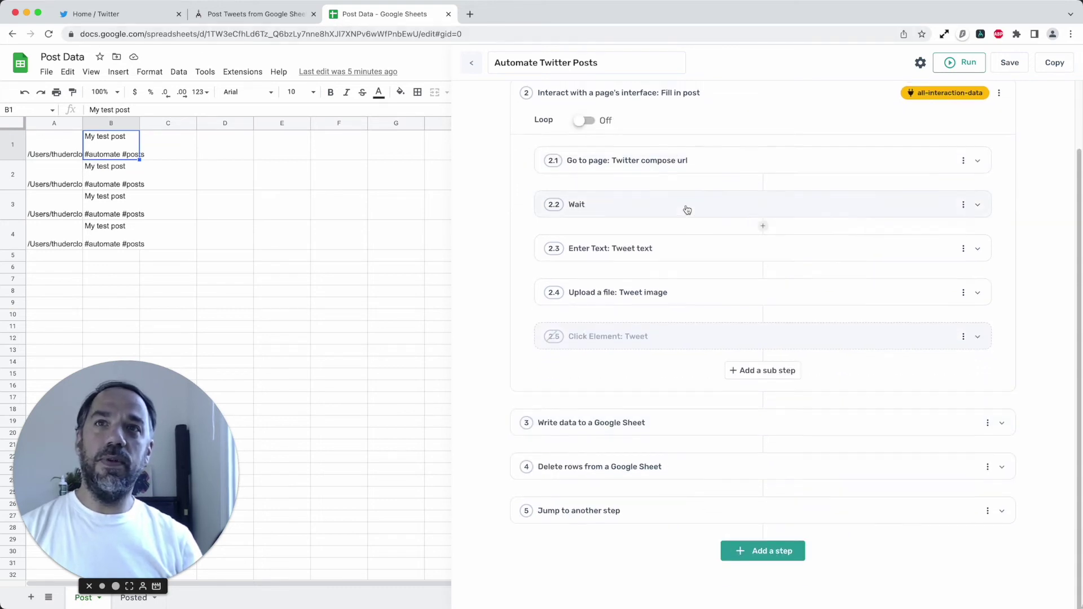
pyautogui.scroll(3, 734, 169)
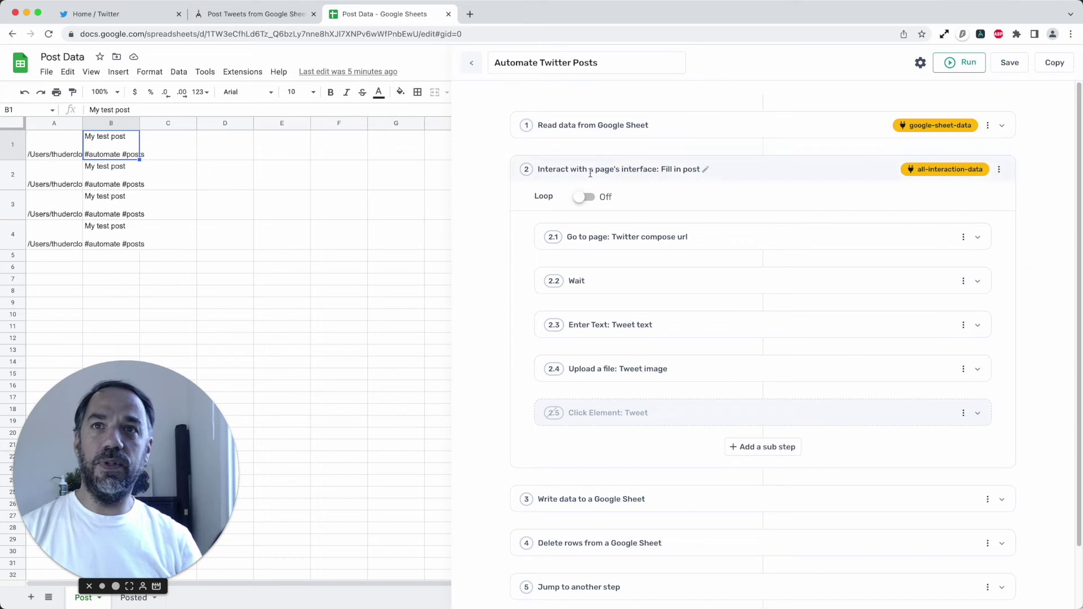
pyautogui.scroll(-3, 624, 389)
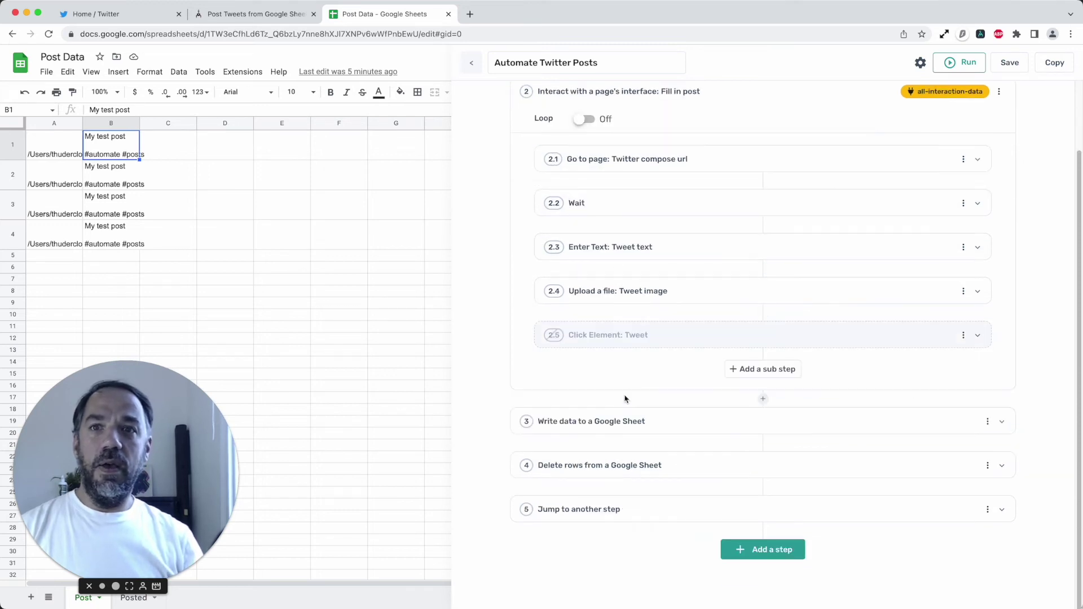
pyautogui.click(705, 466)
pyautogui.scroll(-10, 702, 474)
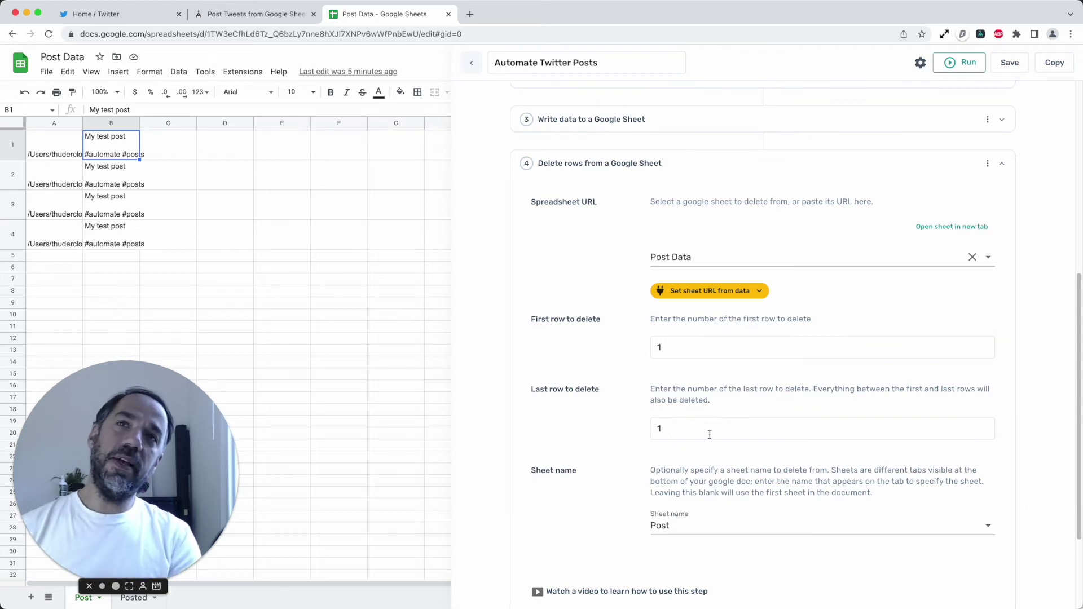
# Collapse Delete rows and change Jump to another step's Maximum cycles from 20 to 1.
pyautogui.click(708, 160)
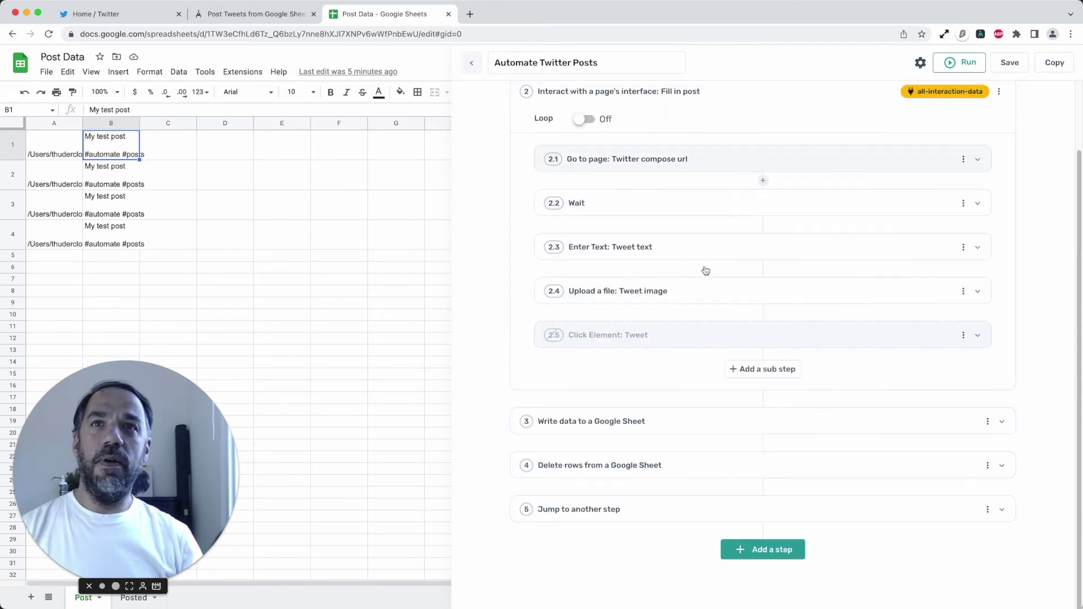
pyautogui.click(686, 508)
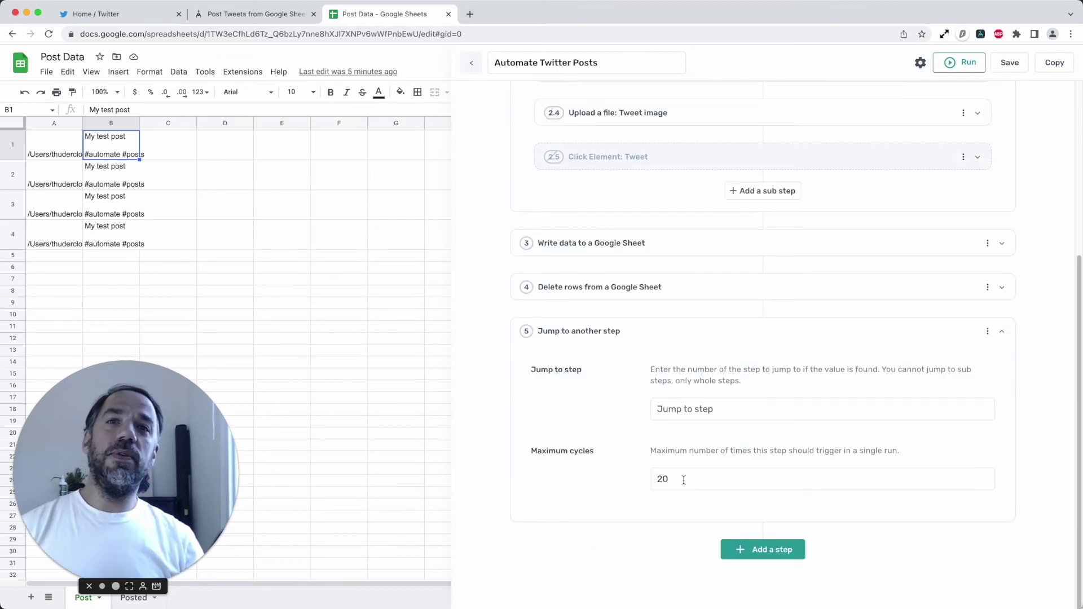
pyautogui.moveTo(682, 479); pyautogui.dragTo(653, 477)
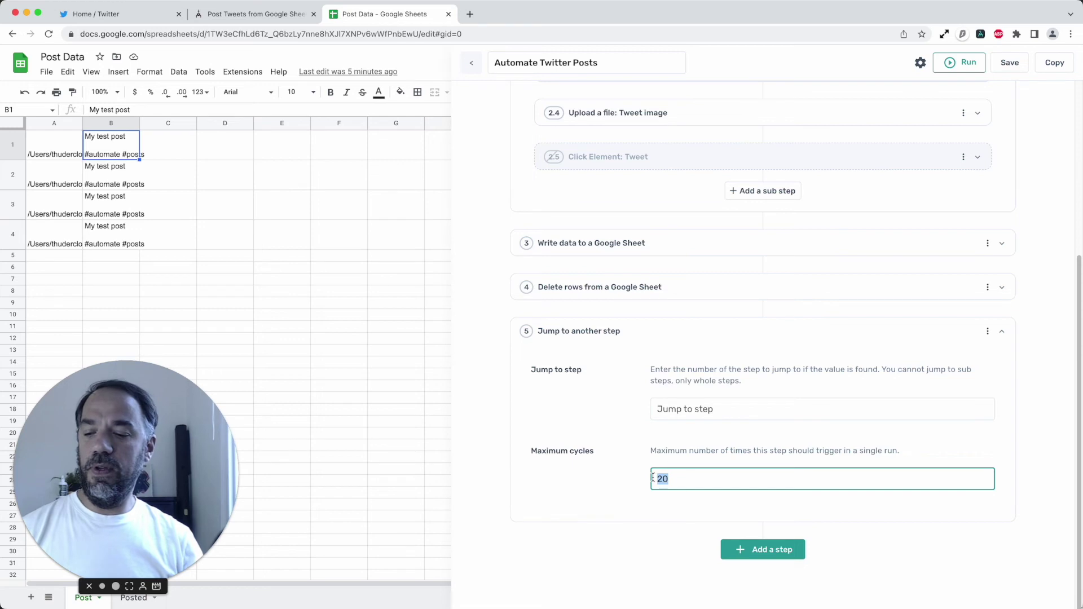
pyautogui.write('1')
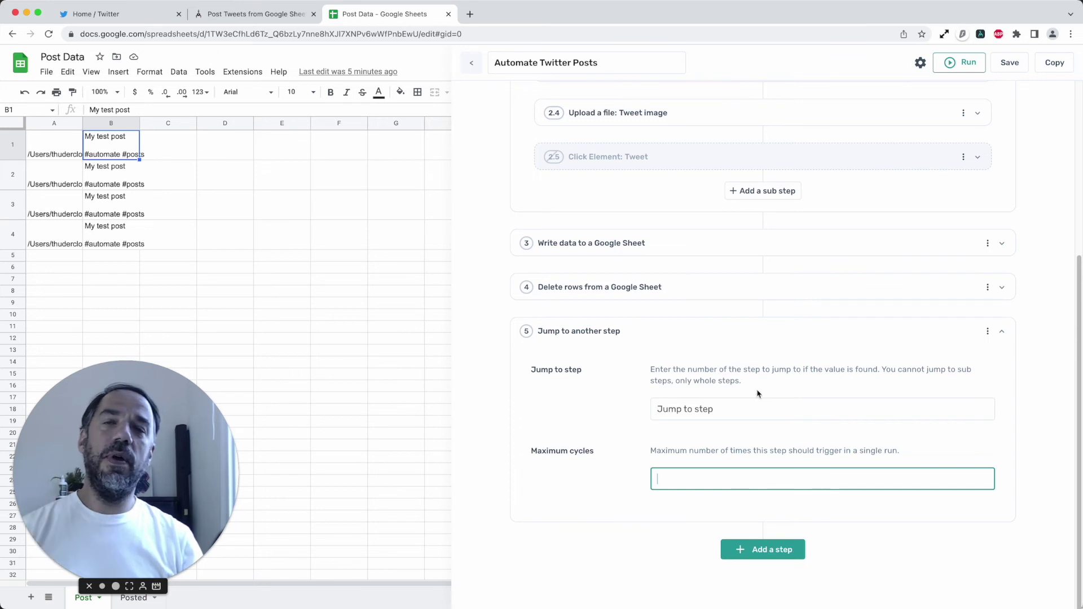
pyautogui.click(987, 331)
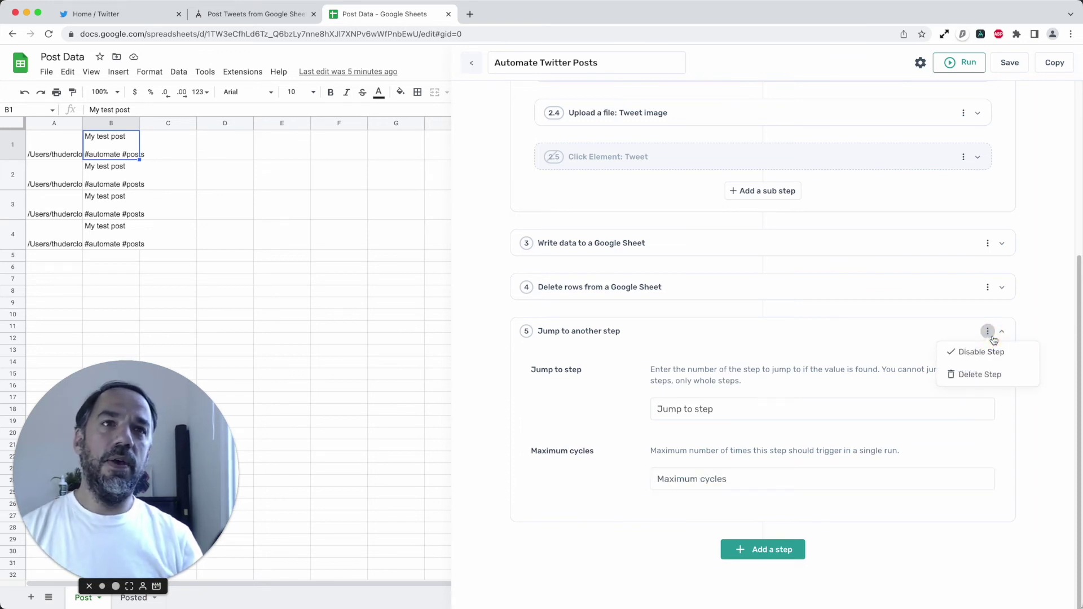
pyautogui.click(954, 317)
pyautogui.click(711, 475)
pyautogui.write('1')
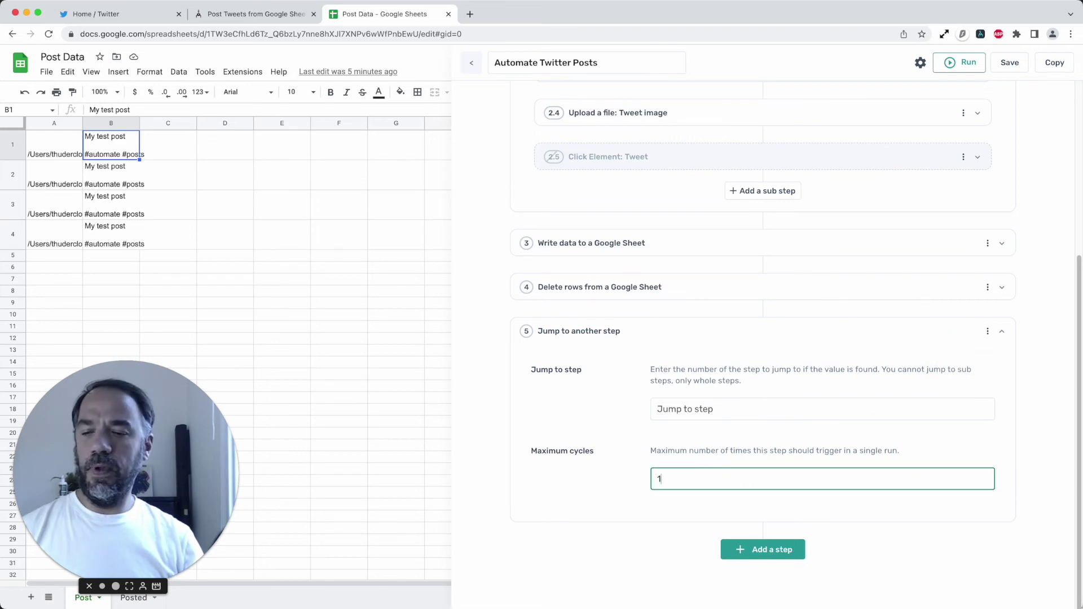
pyautogui.click(716, 316)
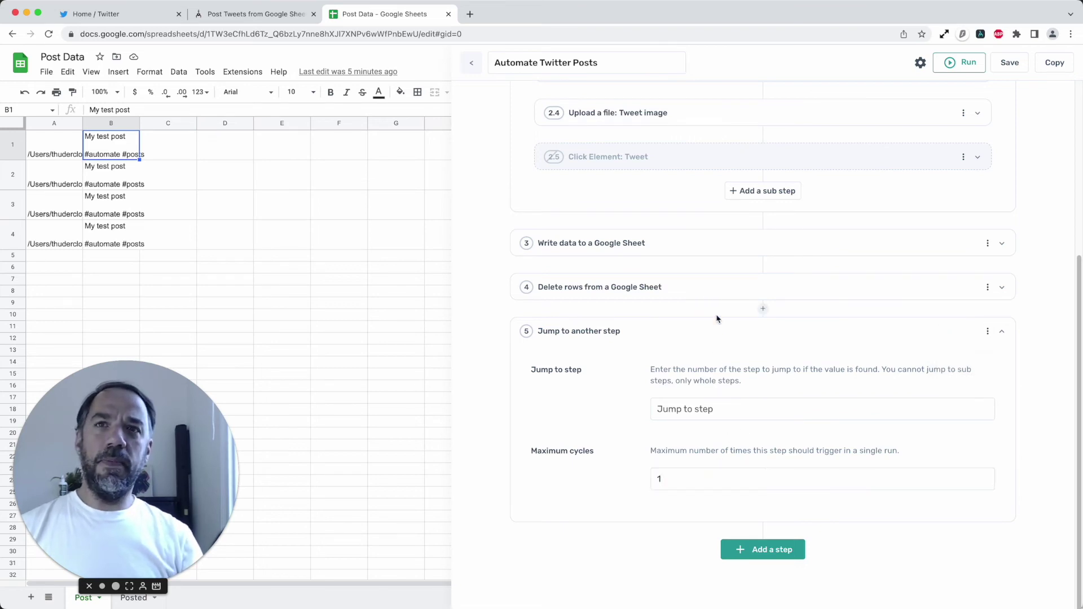
pyautogui.click(695, 246)
# Switch Write data to [google-sheet-data] with columns A and B, then compare the Posted and Post sheets.
pyautogui.scroll(-3, 697, 457)
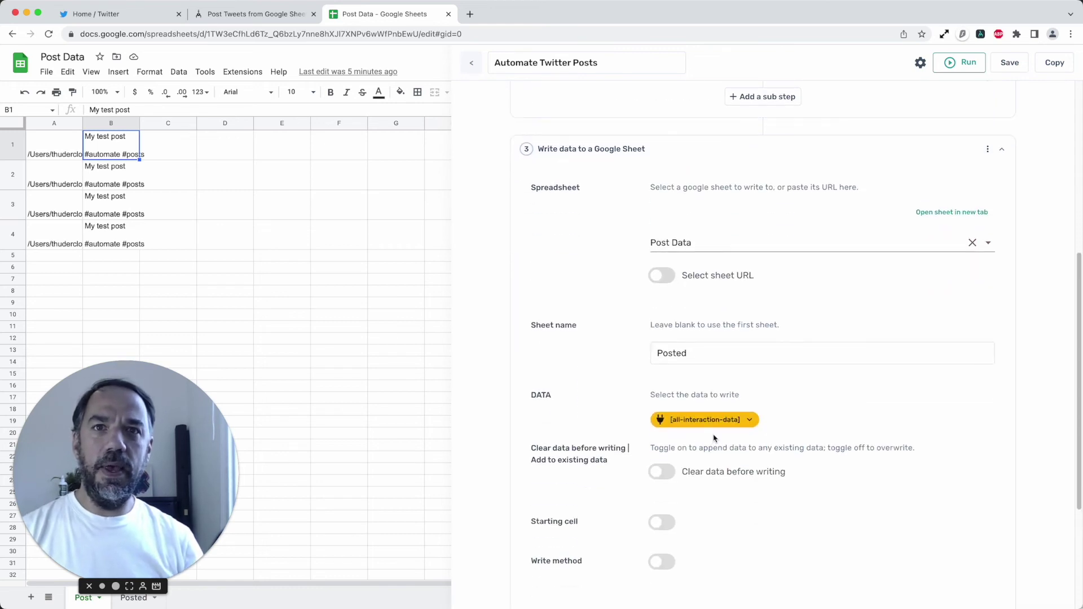
pyautogui.click(712, 435)
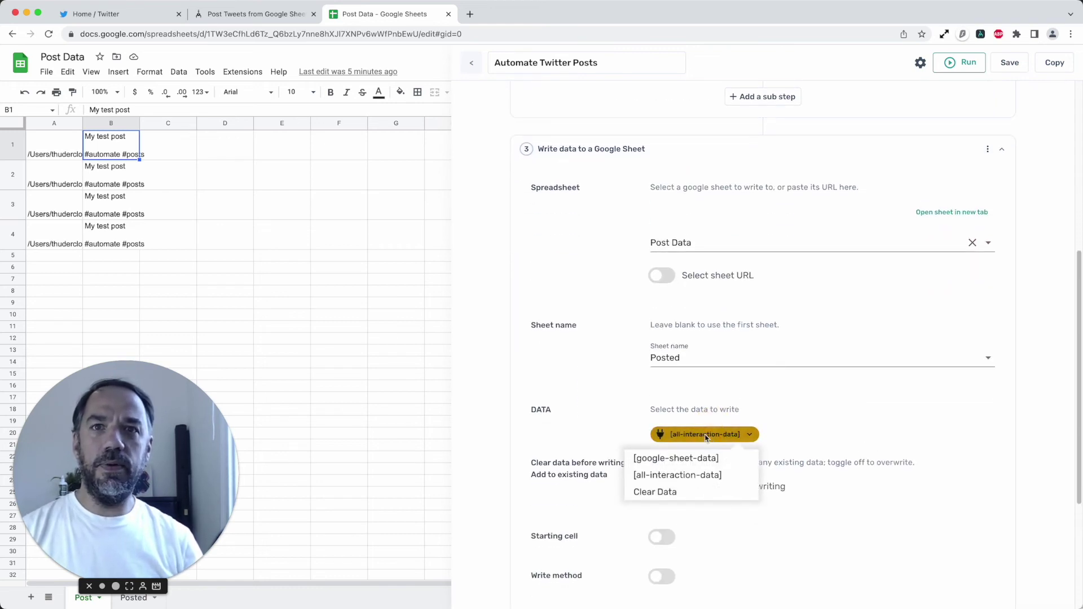
pyautogui.scroll(-3, 708, 440)
pyautogui.scroll(1, 724, 395)
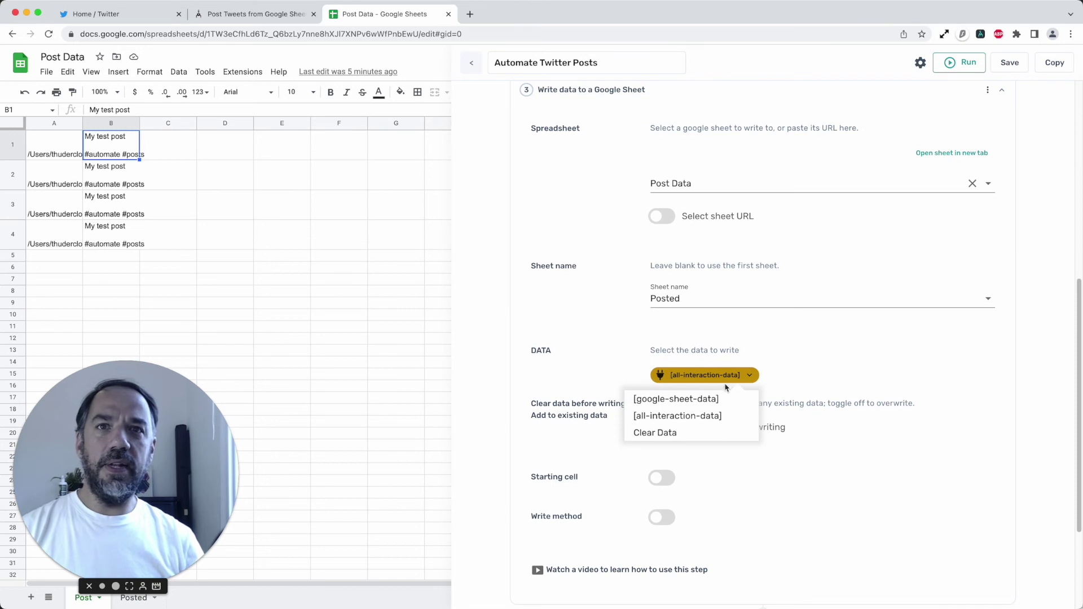
pyautogui.click(793, 363)
pyautogui.click(681, 382)
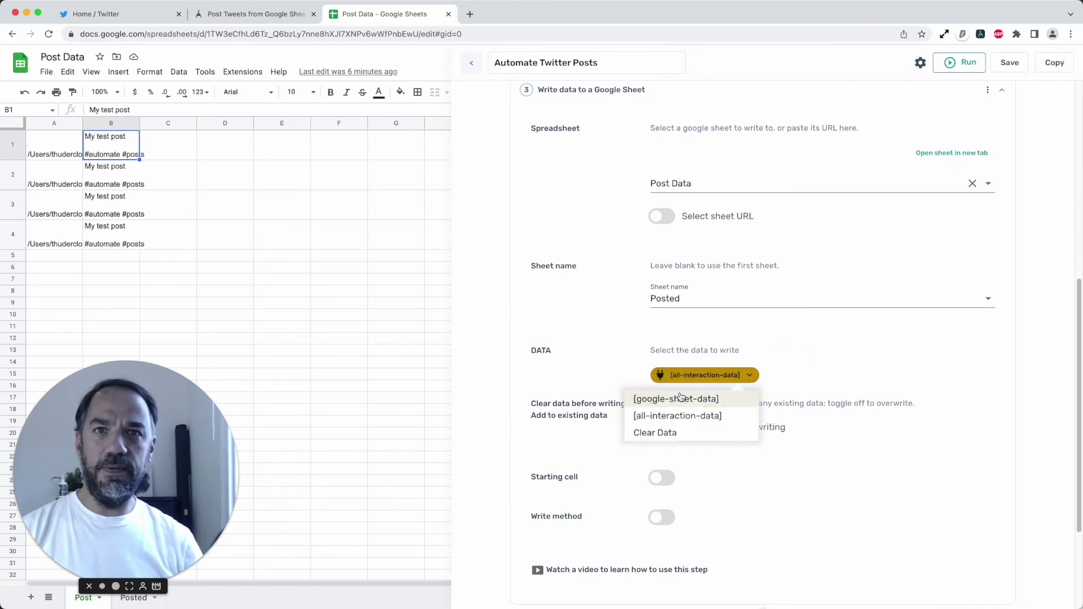
pyautogui.click(680, 398)
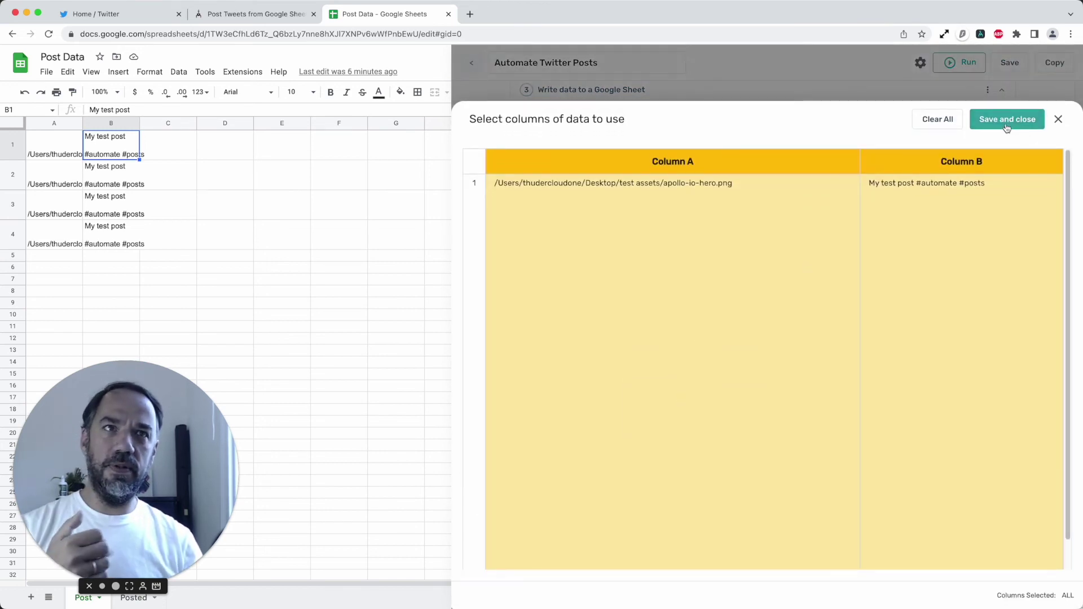
pyautogui.click(1019, 129)
pyautogui.click(133, 598)
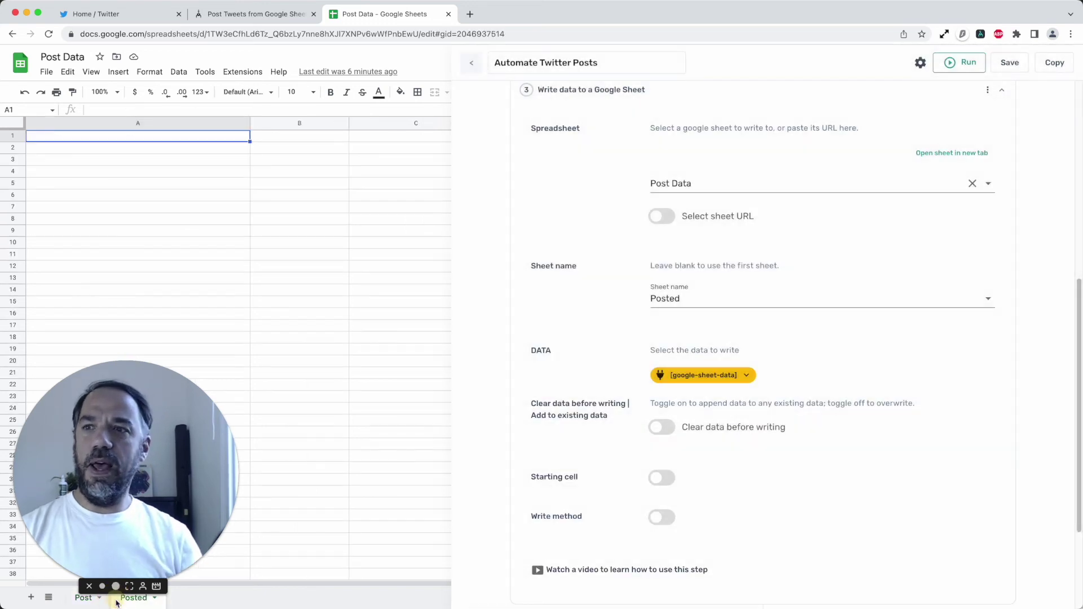
pyautogui.click(82, 597)
# Set the Delete rows step's Sheet name to Post, confirm first row 1, and collapse it.
pyautogui.scroll(3, 700, 303)
pyautogui.click(699, 285)
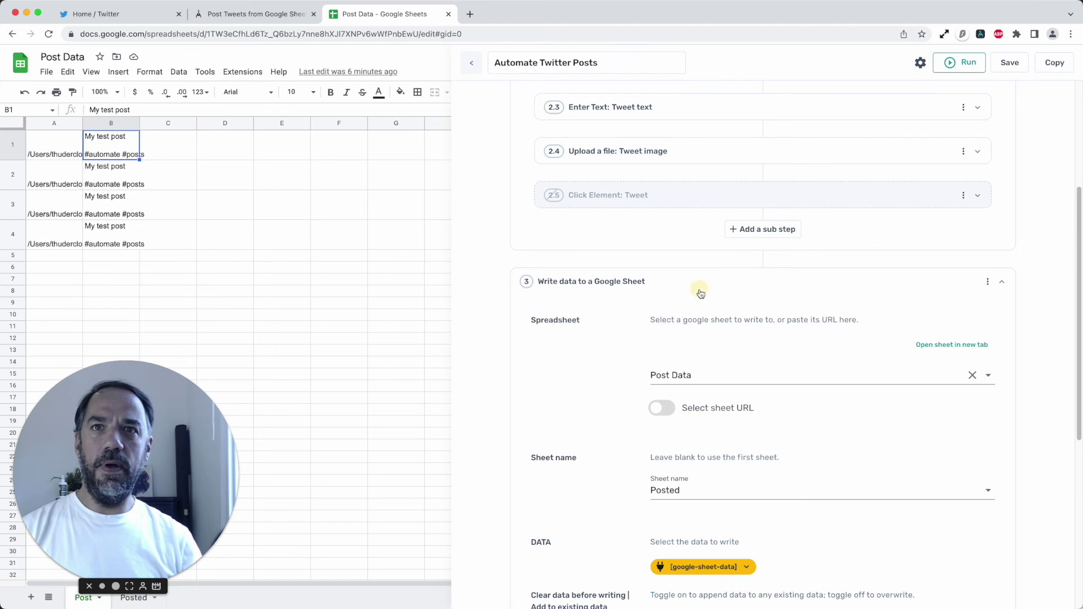
pyautogui.click(701, 466)
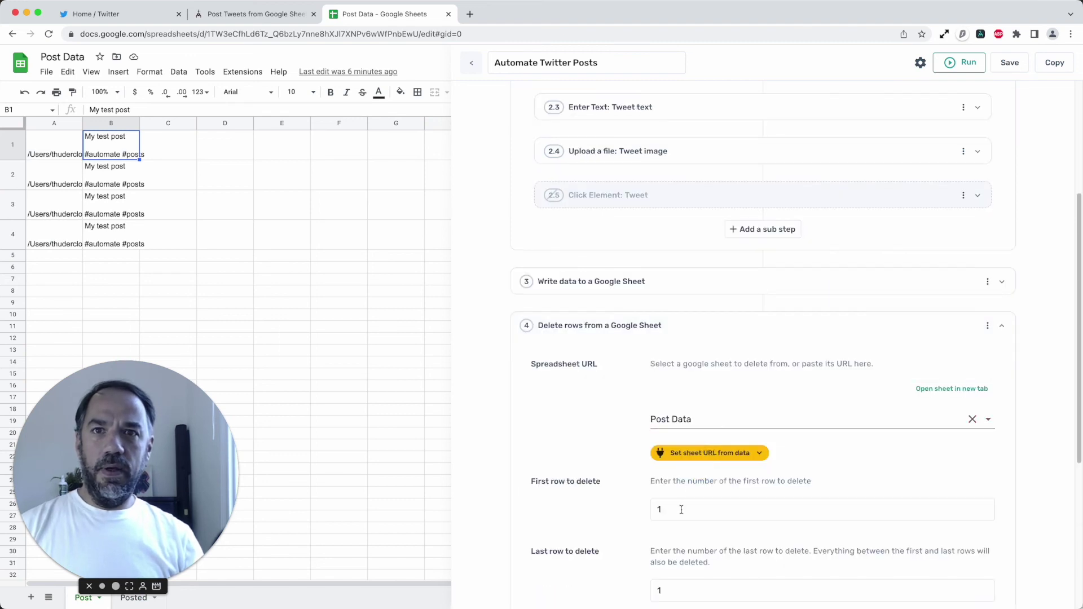
pyautogui.scroll(-3, 710, 467)
pyautogui.scroll(-2, 722, 467)
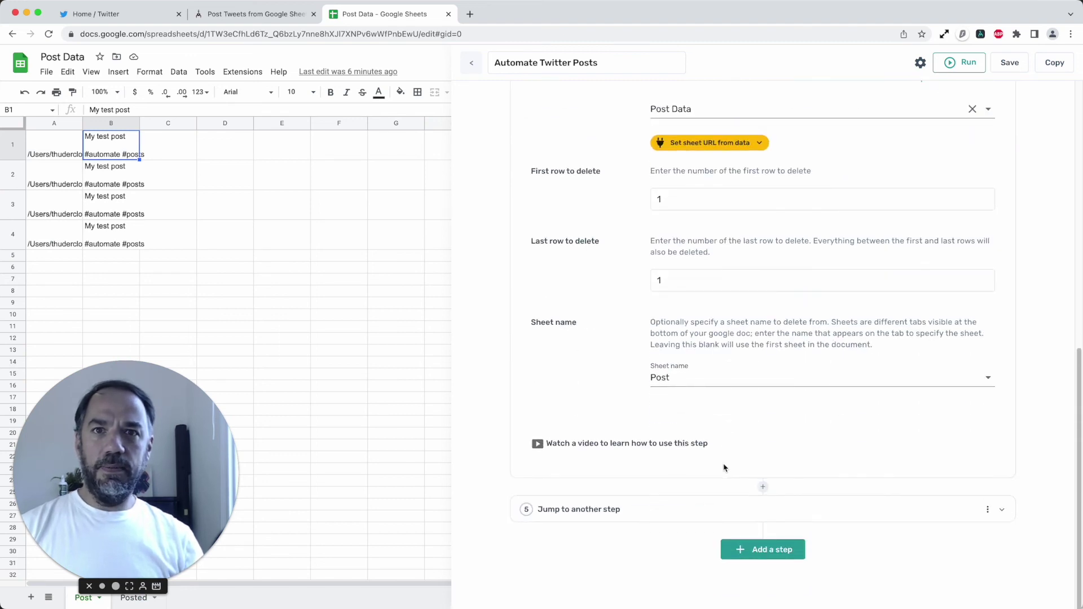
pyautogui.click(703, 380)
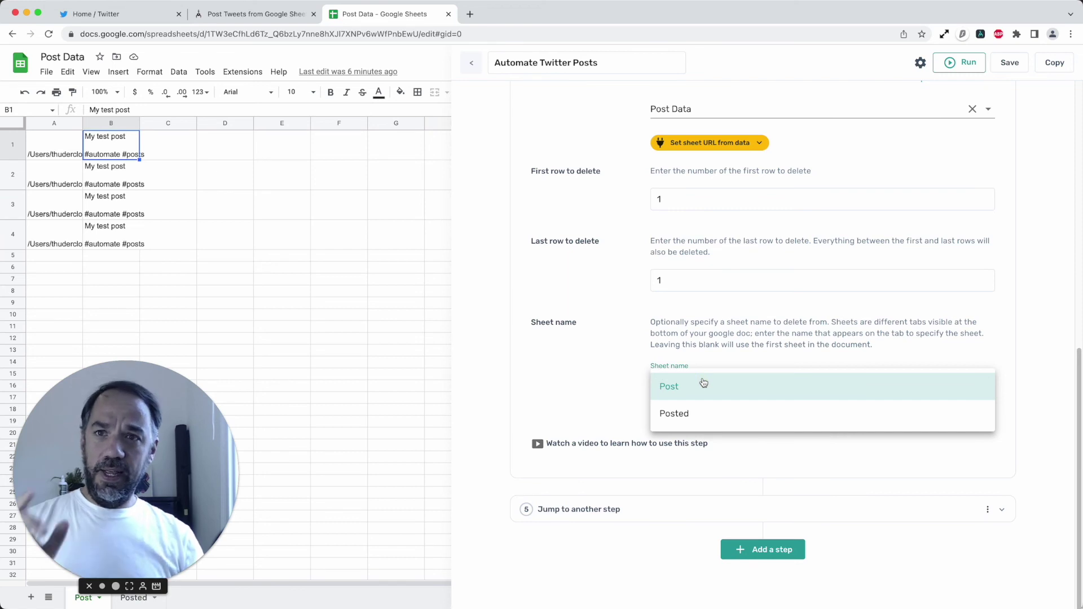
pyautogui.click(700, 384)
pyautogui.scroll(3, 697, 398)
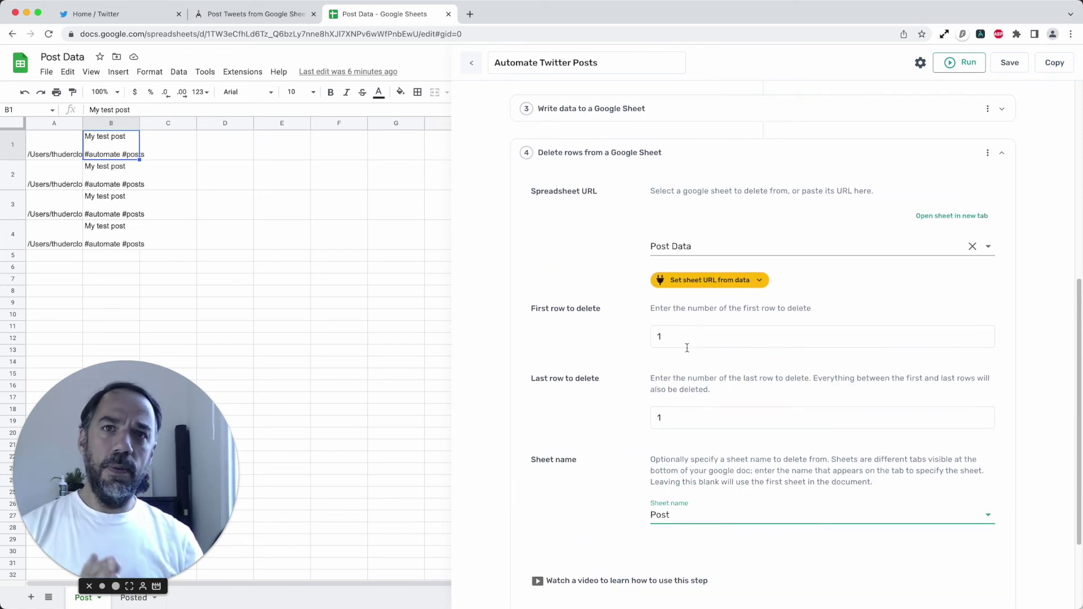
pyautogui.click(674, 333)
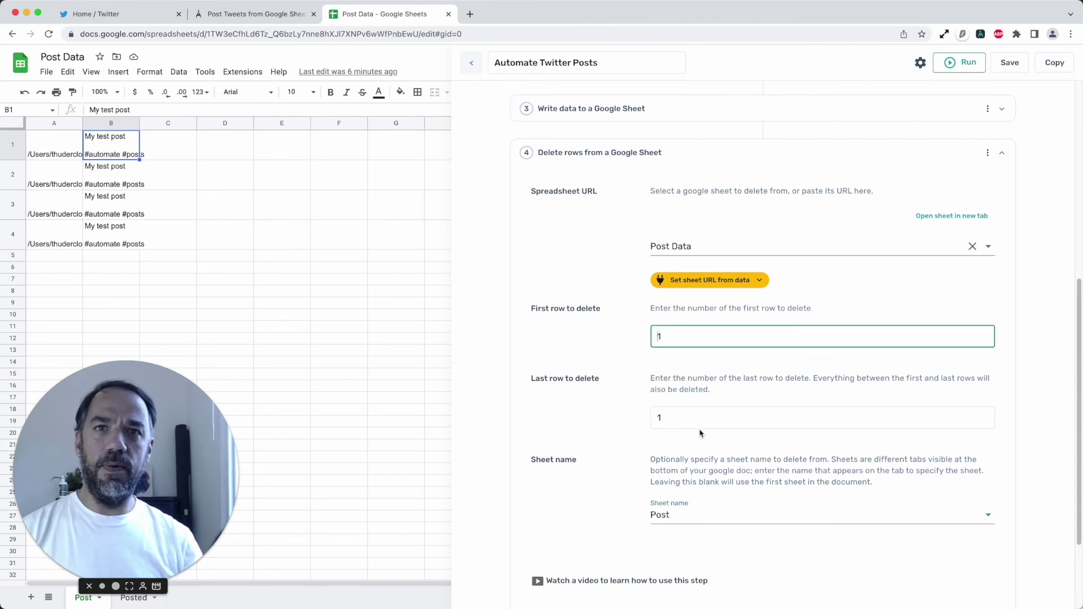
pyautogui.scroll(4, 699, 433)
pyautogui.click(713, 363)
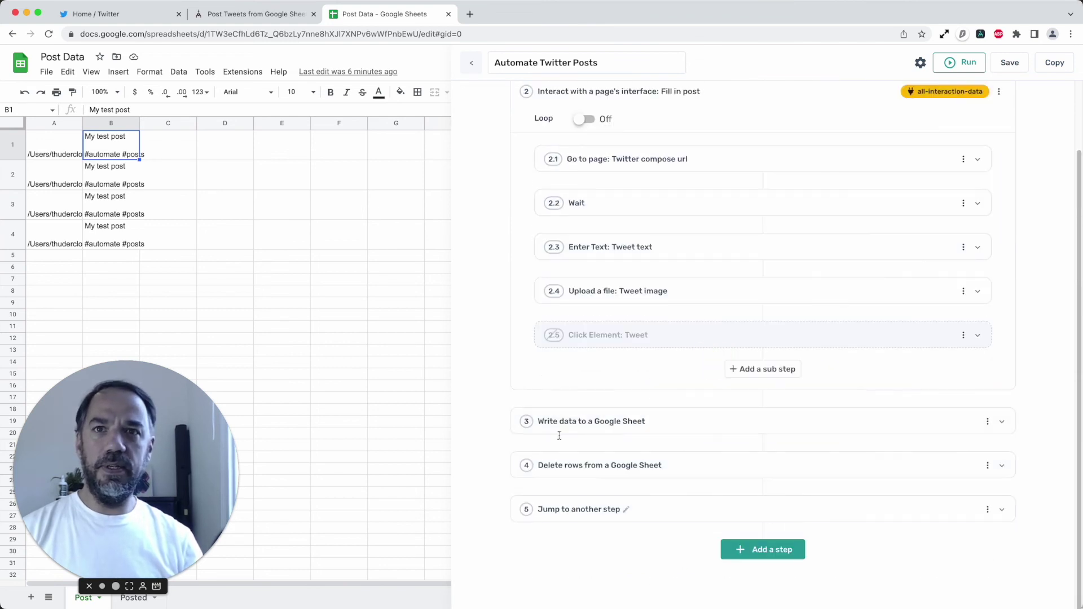
pyautogui.scroll(2, 665, 255)
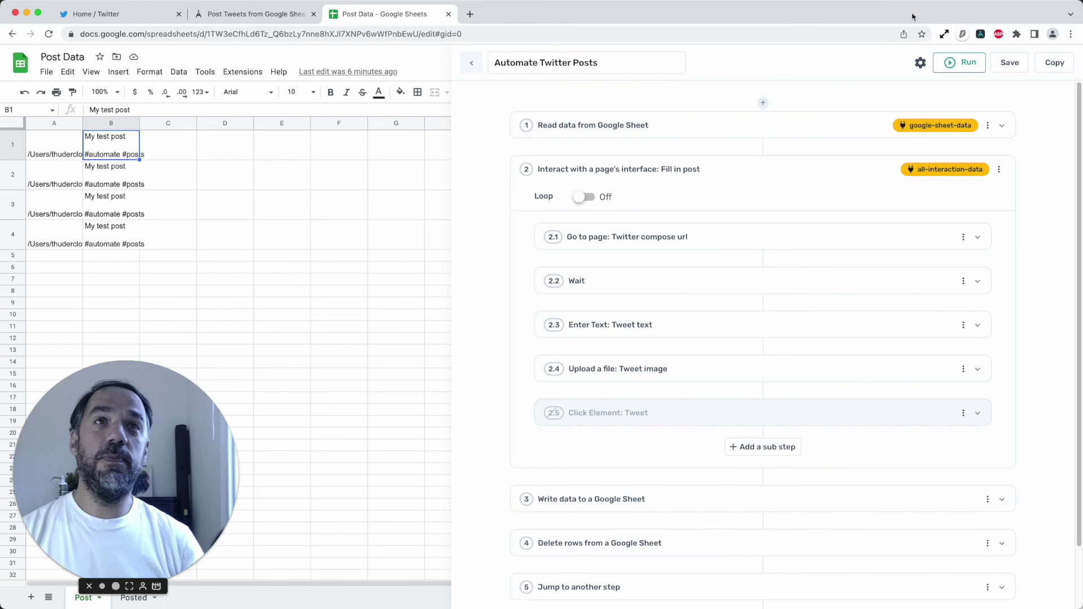
# Switch the bot's Schedule On, running daily from 2022-10-22 at 16:29:00.
pyautogui.click(922, 62)
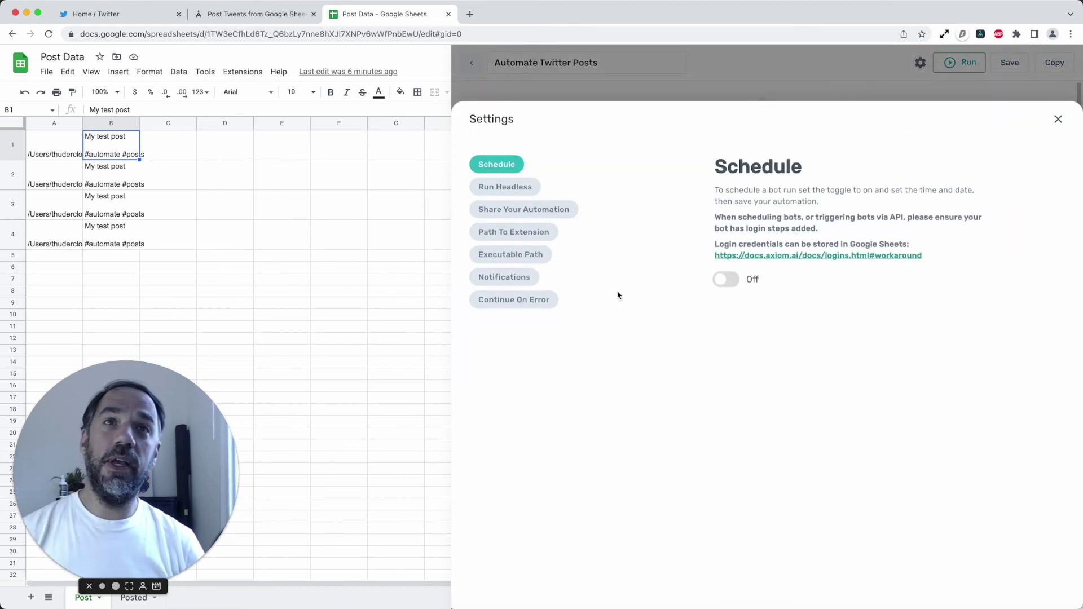
pyautogui.click(721, 280)
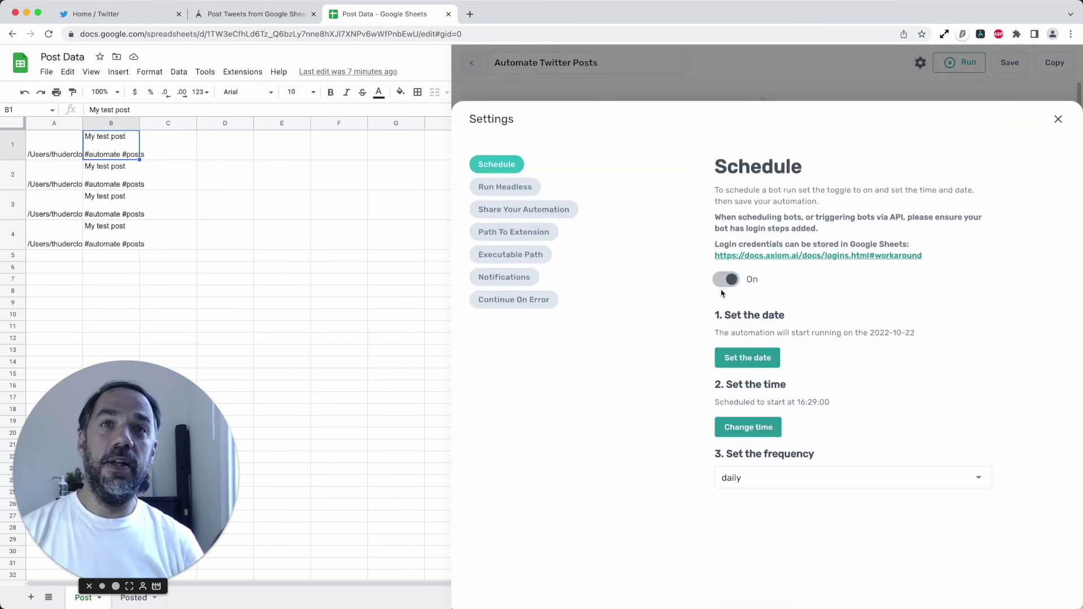